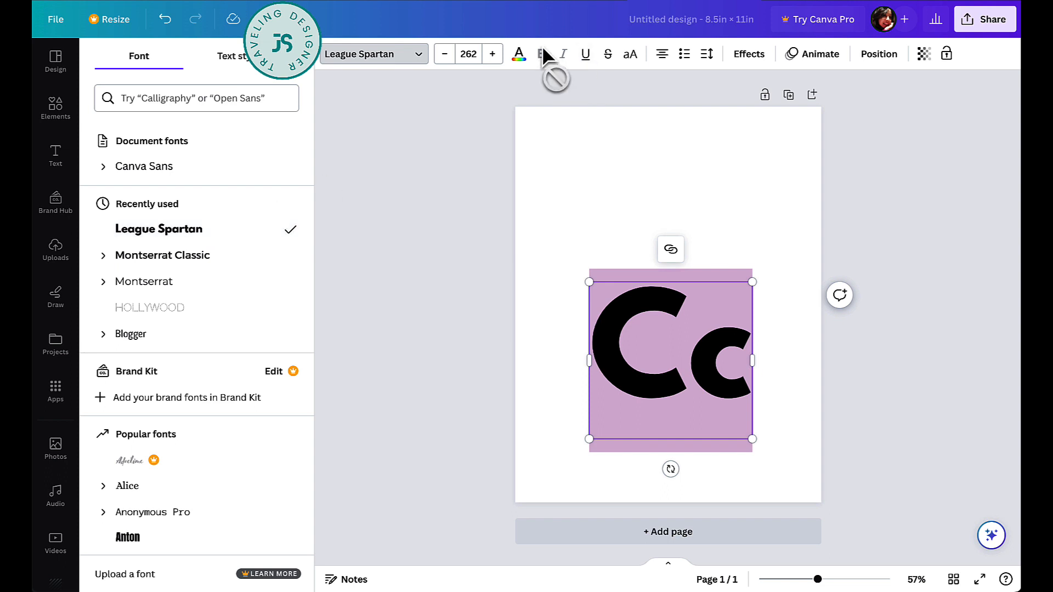
# - Make the Cc letters white with a black Outline effect at thickness 14, then move them up-left
pyautogui.click(524, 55)
pyautogui.click(284, 331)
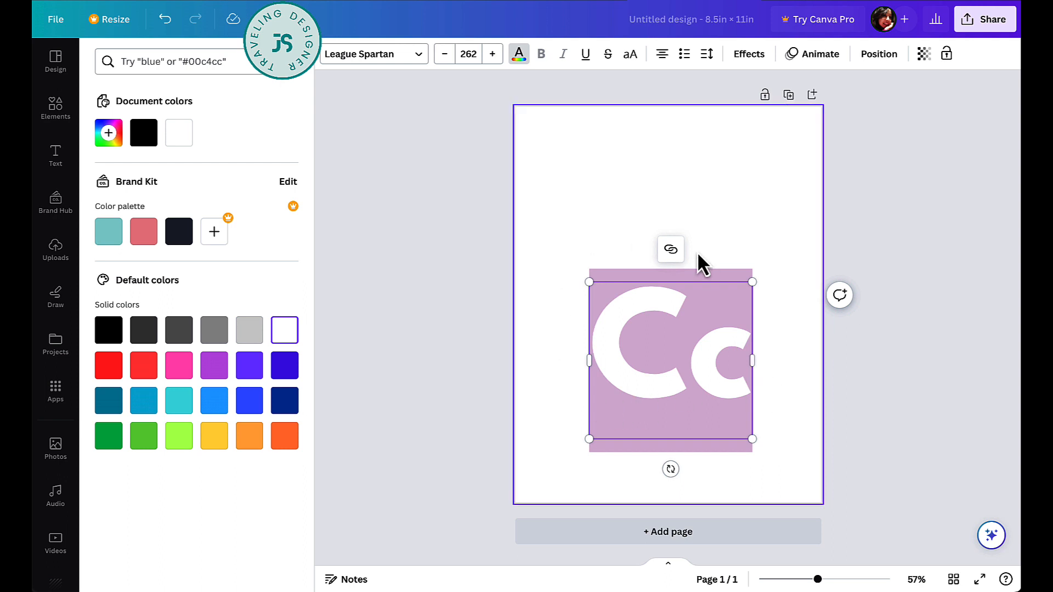
pyautogui.click(748, 55)
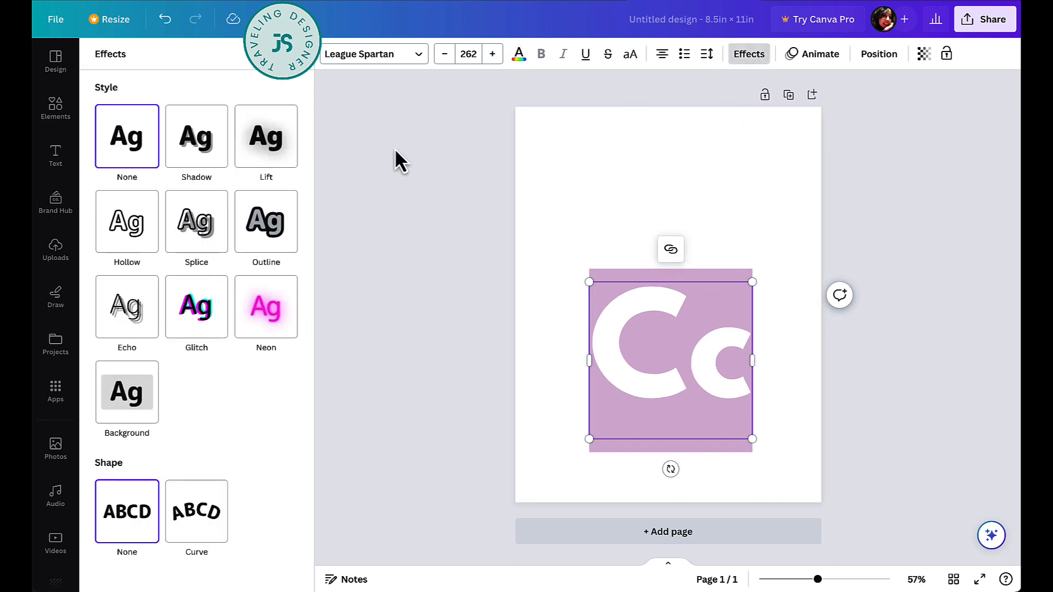
pyautogui.click(268, 230)
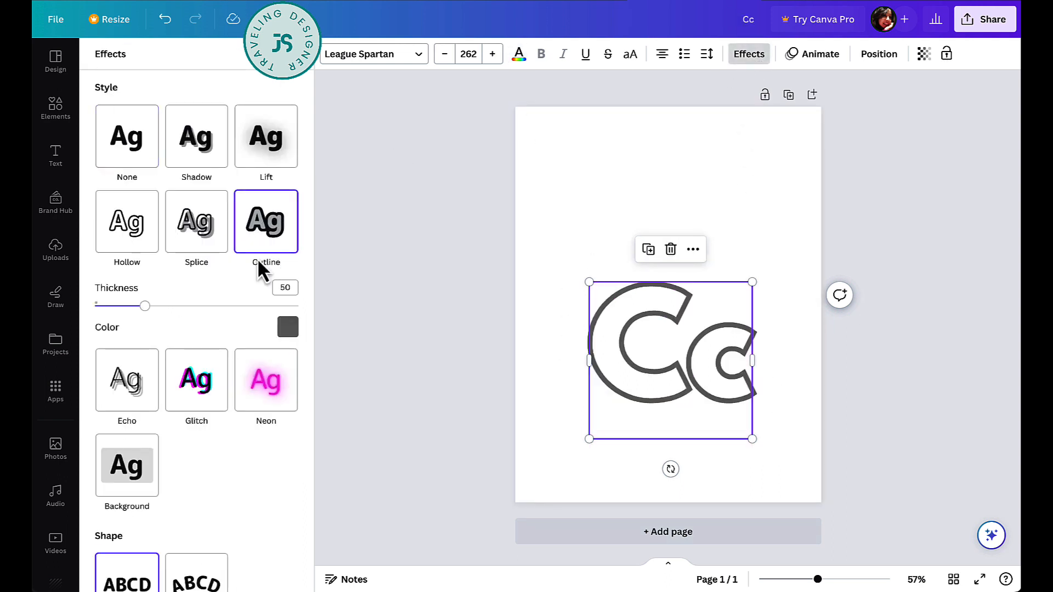
pyautogui.click(288, 328)
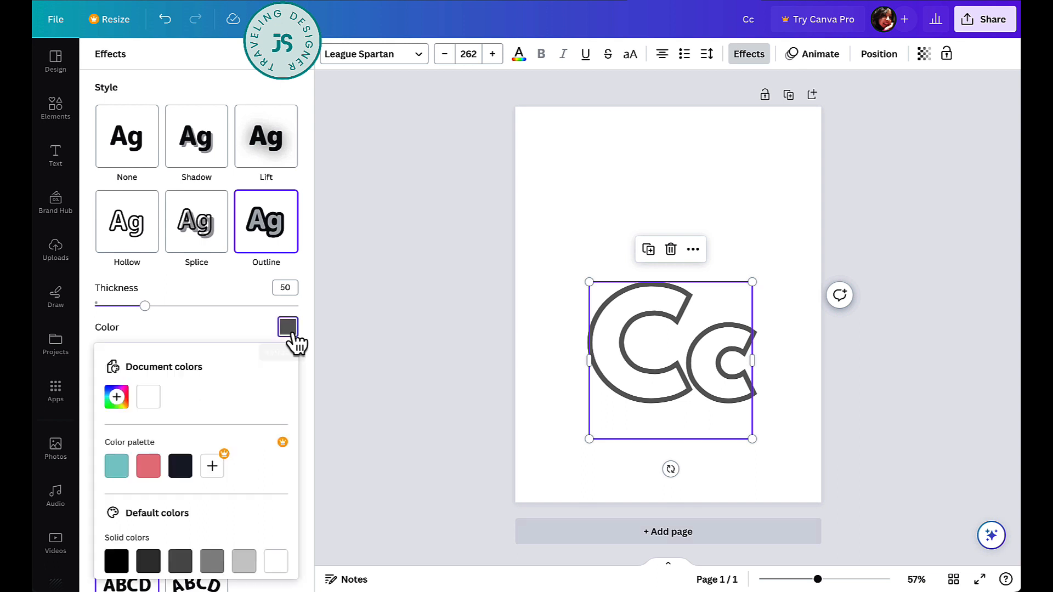
pyautogui.click(116, 561)
pyautogui.moveTo(143, 313); pyautogui.dragTo(109, 312)
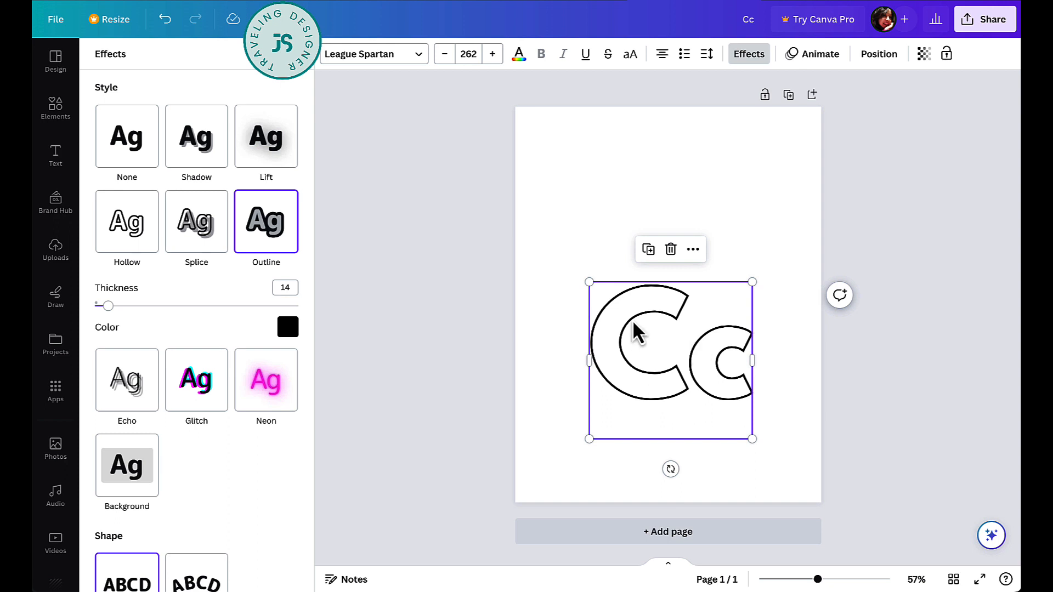
pyautogui.click(571, 235)
pyautogui.moveTo(729, 404); pyautogui.dragTo(676, 376)
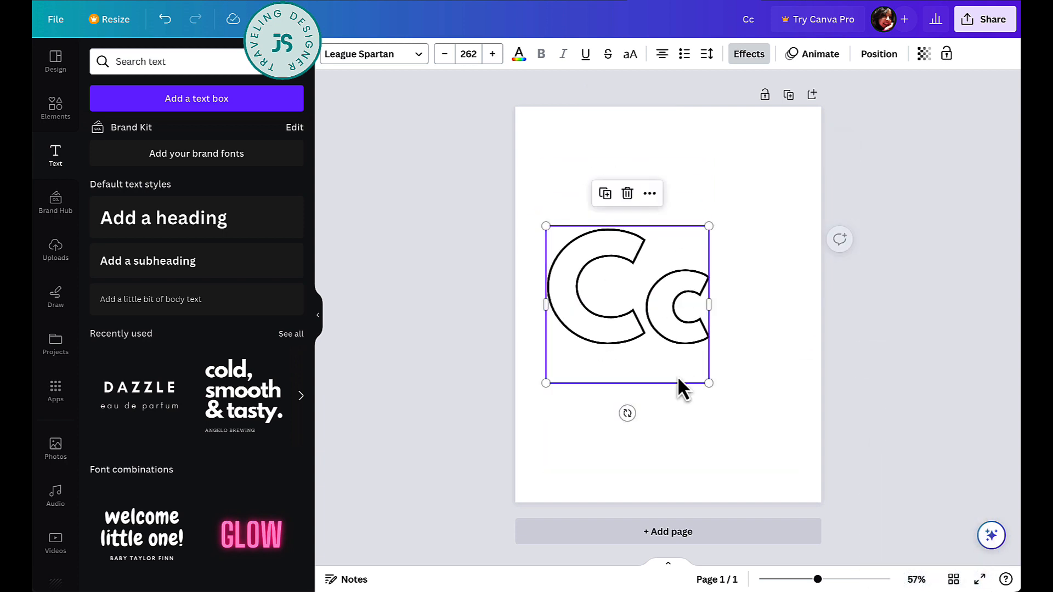
# - Search the Elements library for 'cat' and narrow the graphics to Cat outline results
pyautogui.click(800, 459)
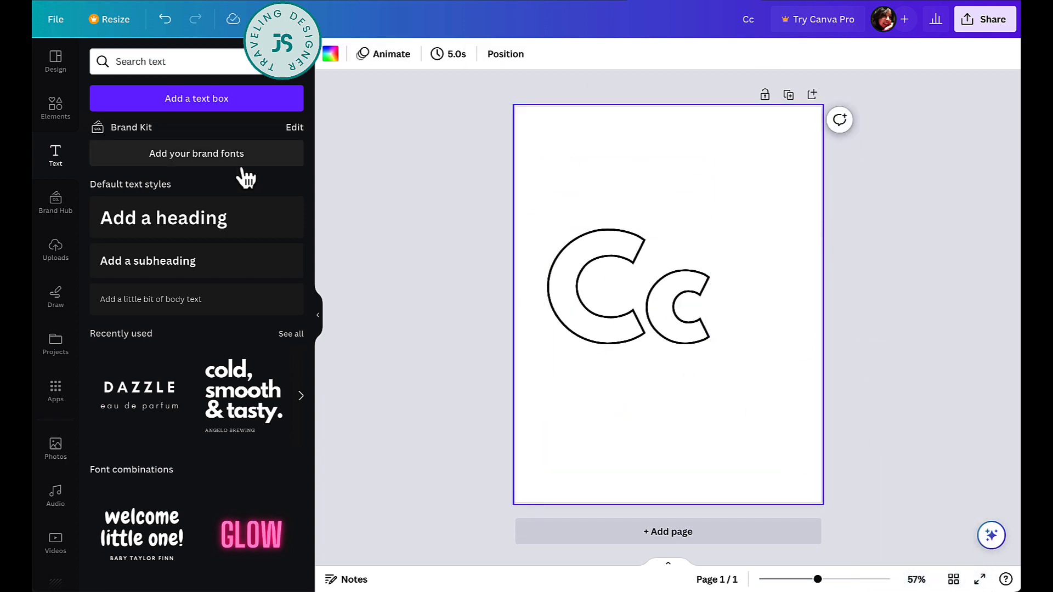
pyautogui.click(56, 110)
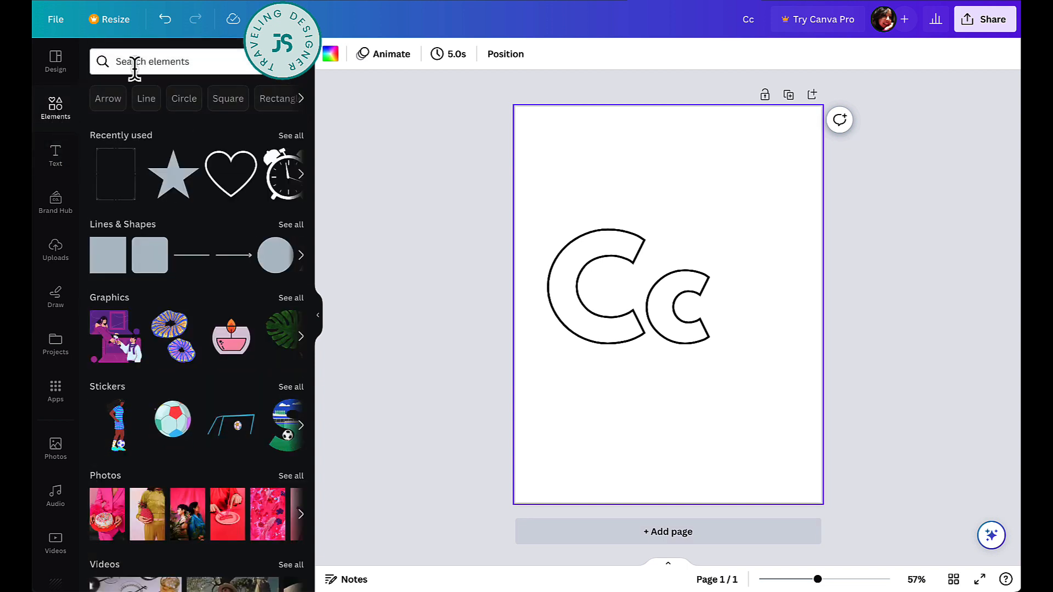
pyautogui.click(176, 57)
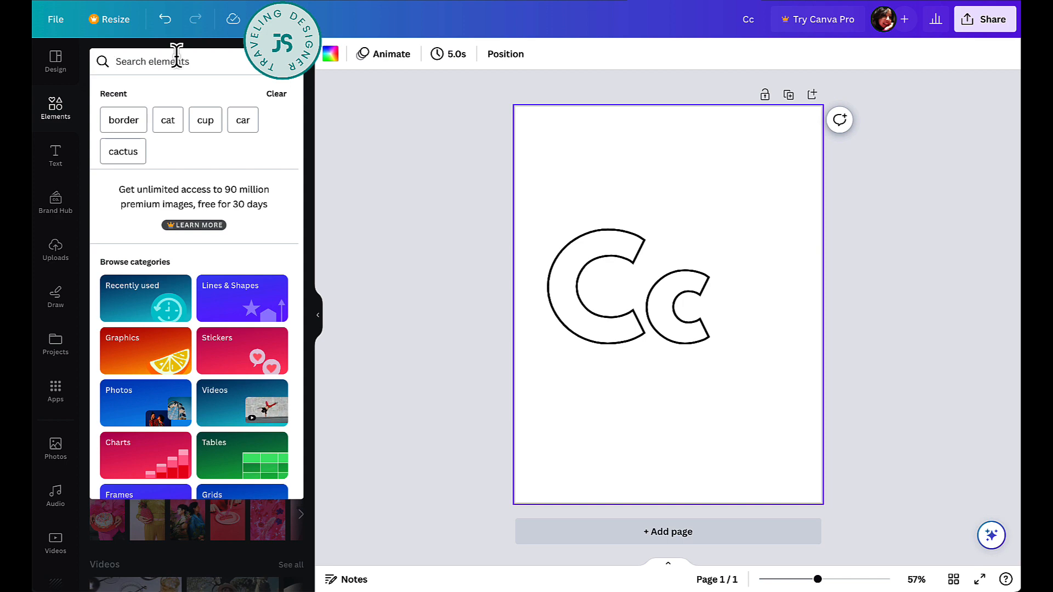
pyautogui.write('cat')
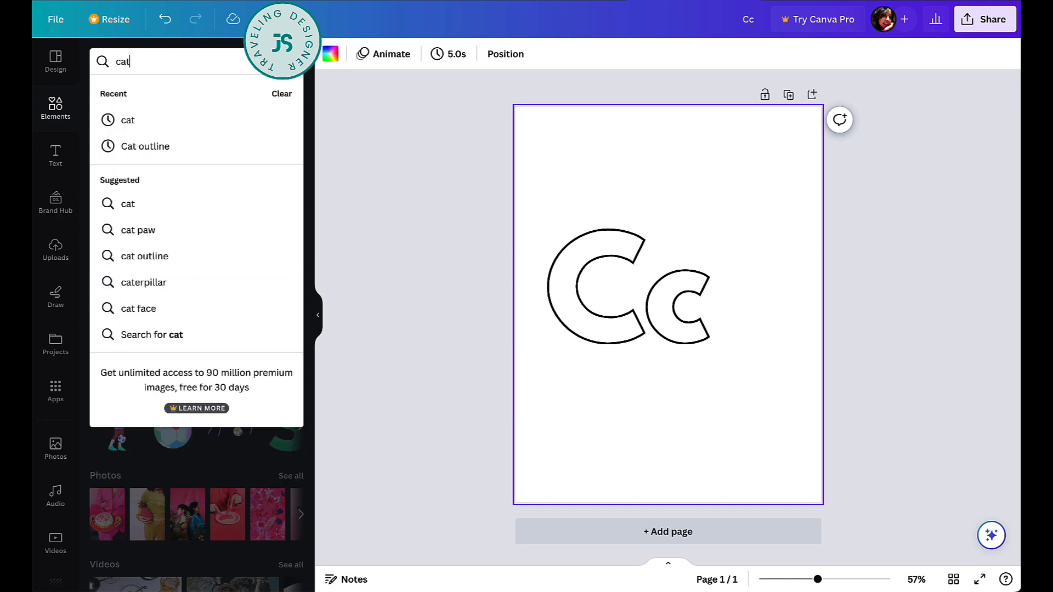
pyautogui.press('Return')
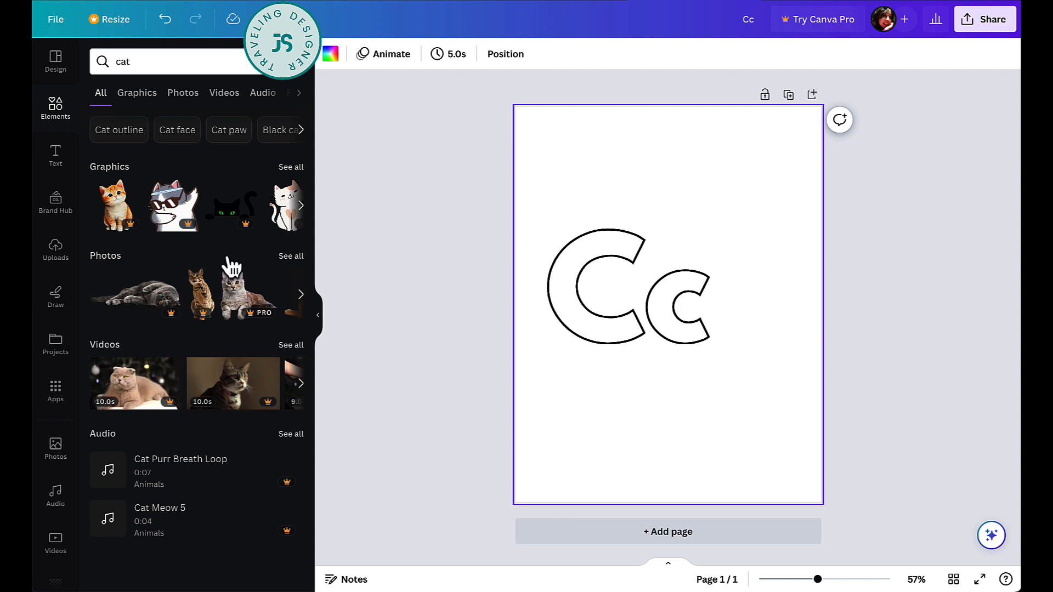
pyautogui.click(291, 168)
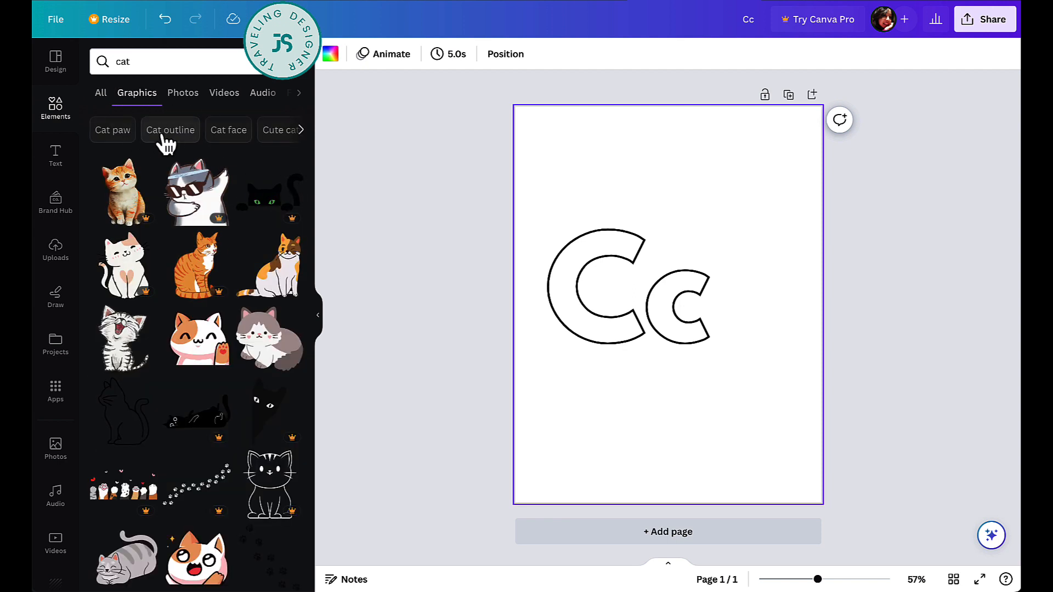
pyautogui.click(167, 132)
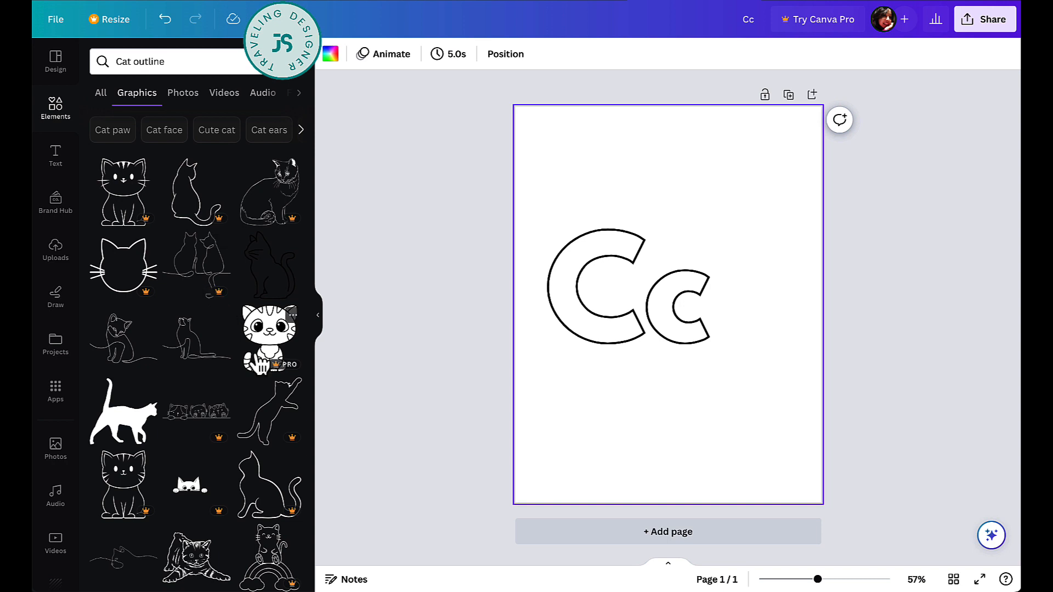
pyautogui.scroll(-3, 219, 459)
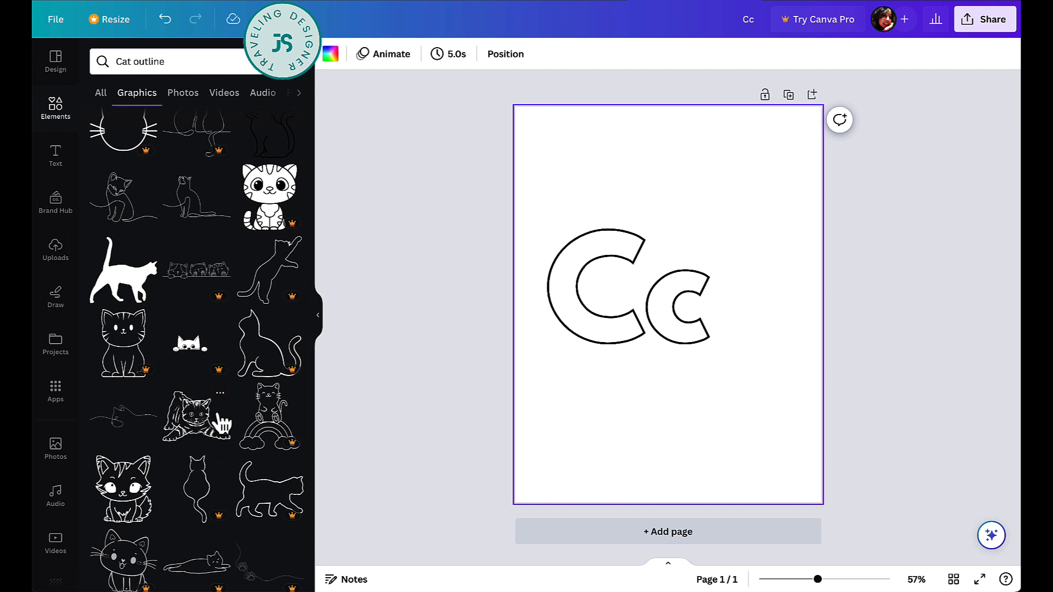
pyautogui.scroll(-2, 140, 513)
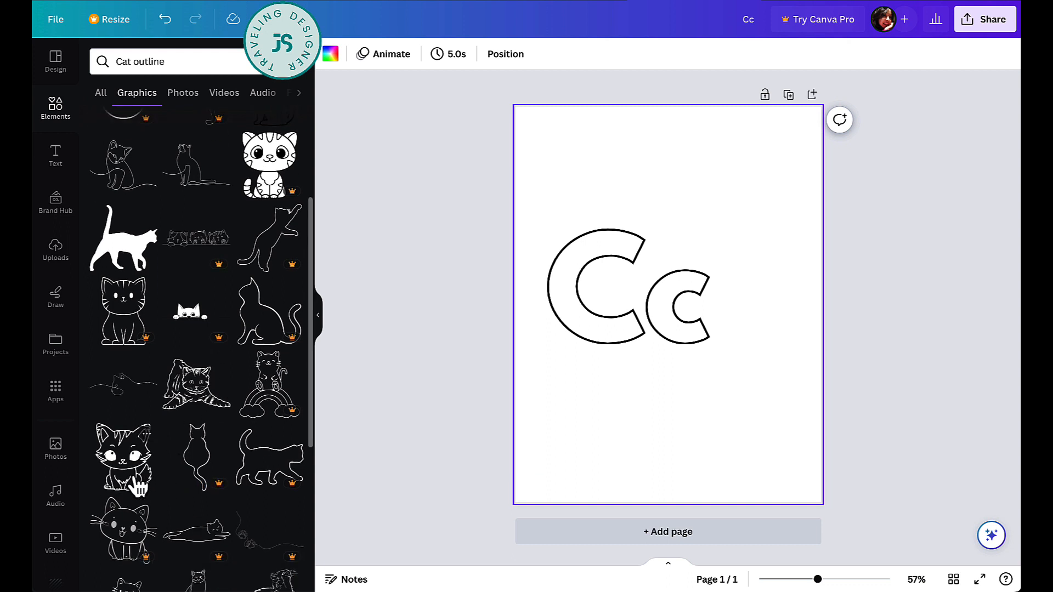
# - Add the fluffy-tailed cartoon cat, resize it, tilt it to -23° and place it below-right of Cc
pyautogui.click(122, 439)
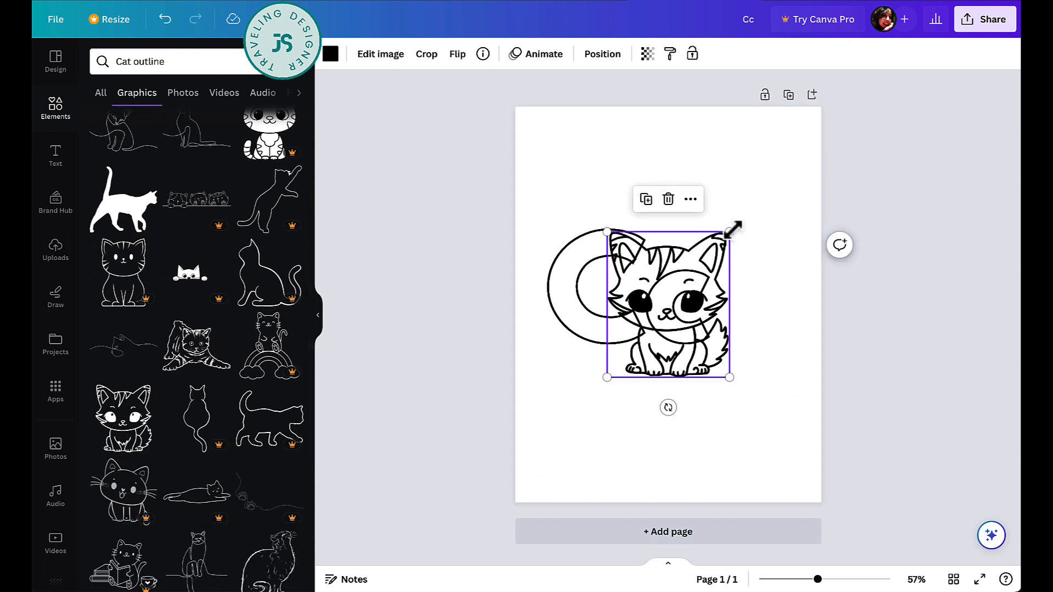
pyautogui.moveTo(729, 231); pyautogui.dragTo(685, 284)
pyautogui.moveTo(652, 359); pyautogui.dragTo(746, 428)
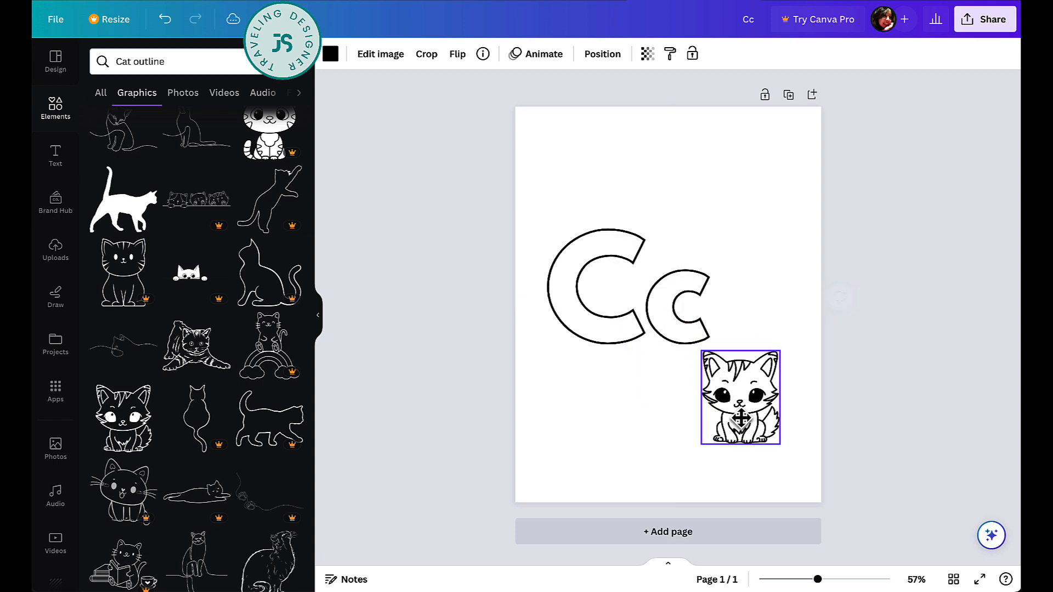
pyautogui.moveTo(735, 490); pyautogui.dragTo(772, 507)
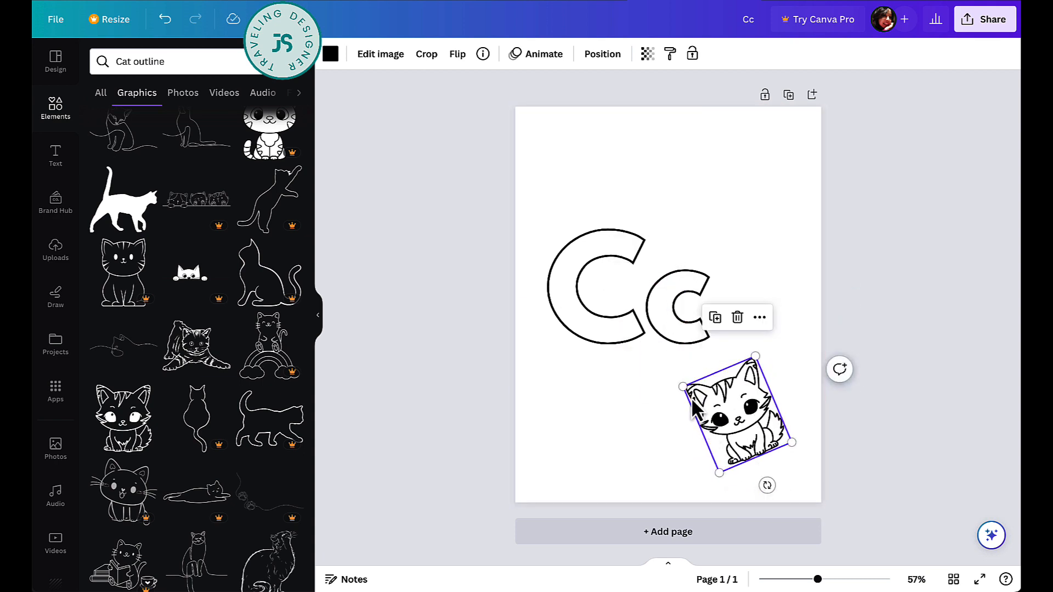
pyautogui.click(677, 382)
pyautogui.click(732, 403)
pyautogui.moveTo(684, 388); pyautogui.dragTo(659, 374)
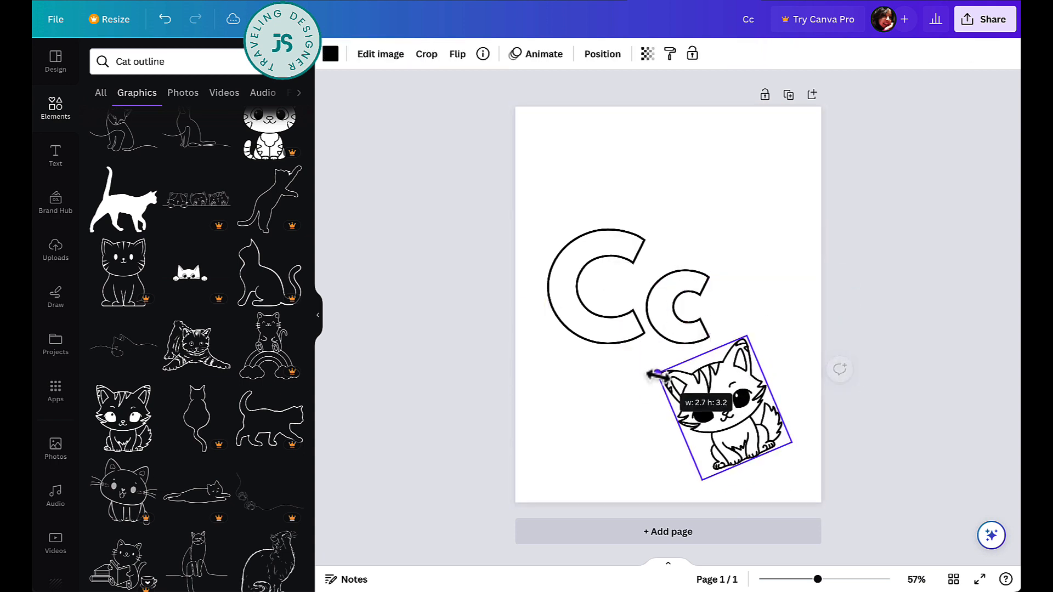
pyautogui.click(641, 378)
pyautogui.click(176, 60)
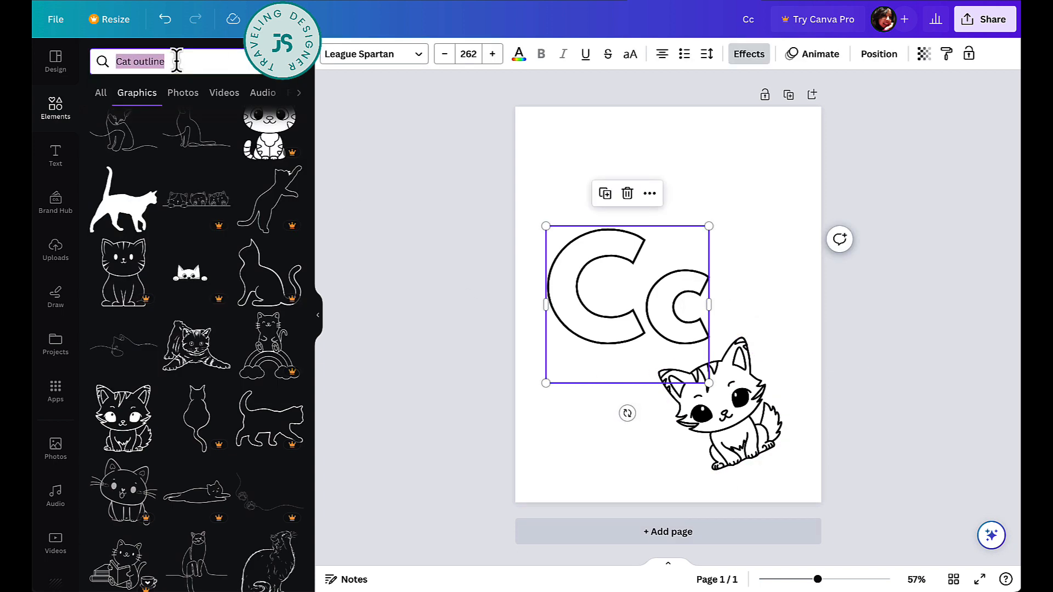
# - Search 'candy' and place a small striped outline candy above the left of the Cc
pyautogui.write('candy')
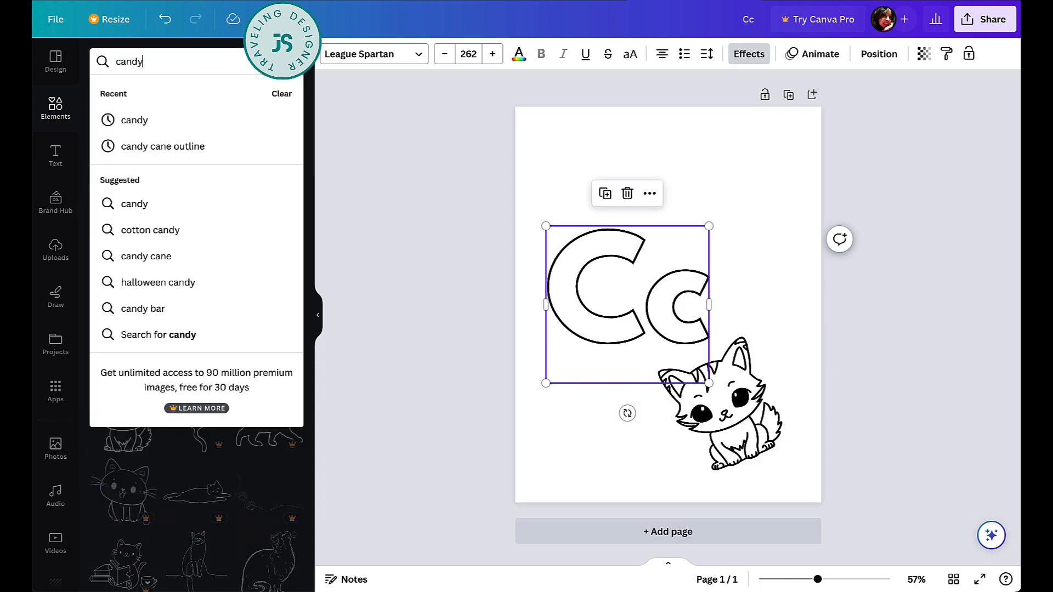
pyautogui.press('Return')
pyautogui.scroll(-7, 242, 347)
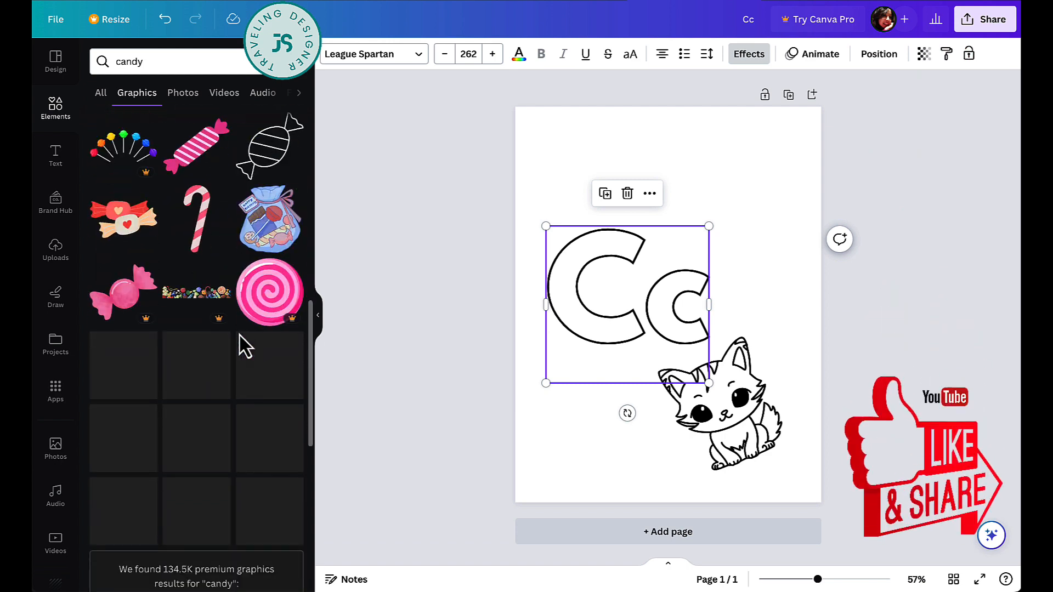
pyautogui.click(269, 177)
pyautogui.moveTo(729, 242); pyautogui.dragTo(674, 299)
pyautogui.moveTo(645, 341); pyautogui.dragTo(587, 212)
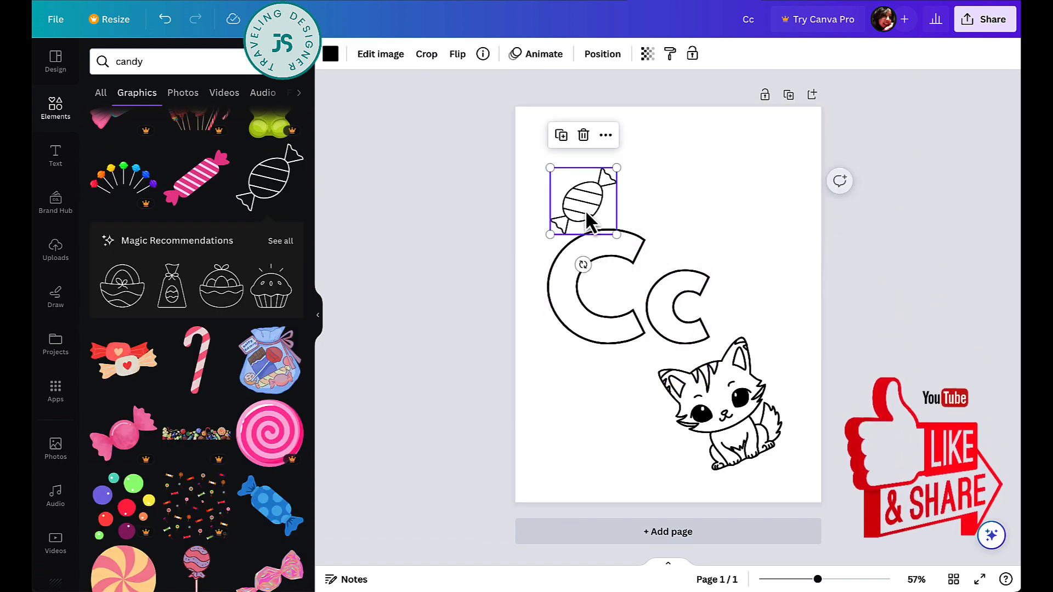
pyautogui.click(168, 64)
# - Search 'cactus' and place the outline aloe at the bottom left beside the cat
pyautogui.write('cactus')
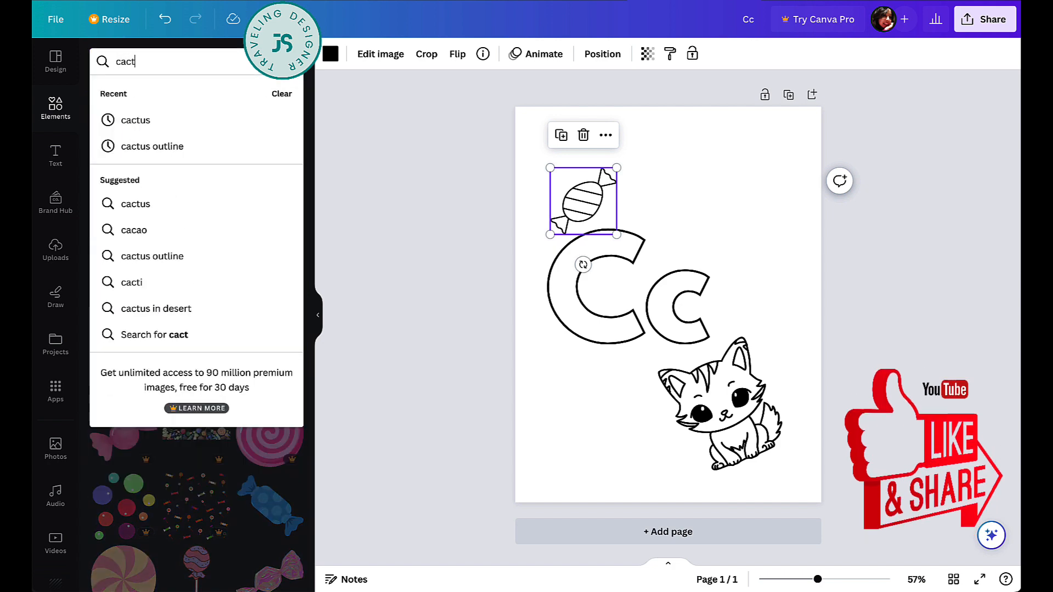
pyautogui.press('Return')
pyautogui.scroll(-4, 208, 335)
pyautogui.scroll(-2, 208, 335)
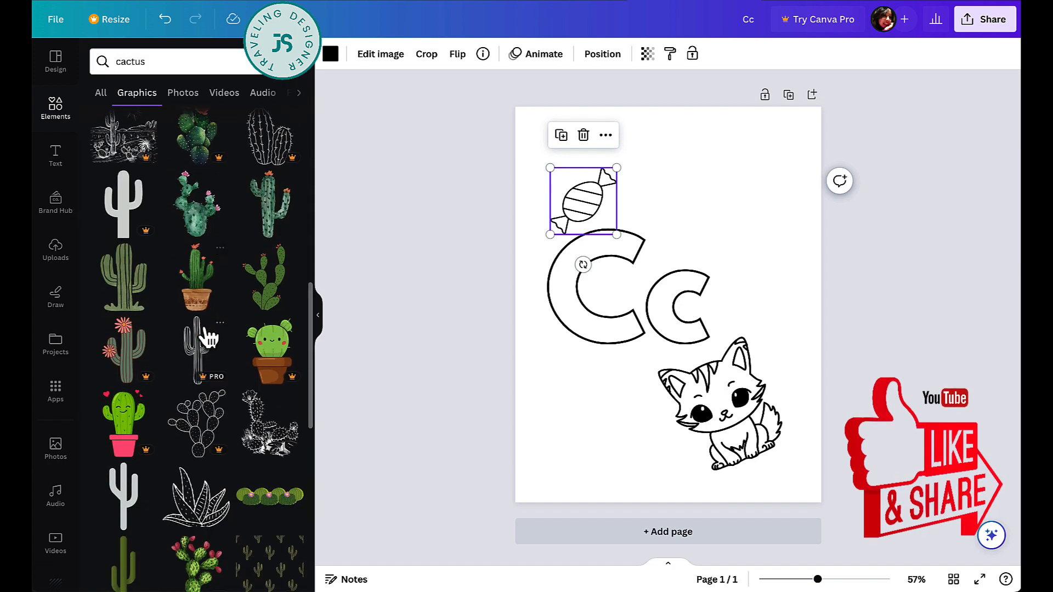
pyautogui.scroll(-3, 223, 501)
pyautogui.click(195, 343)
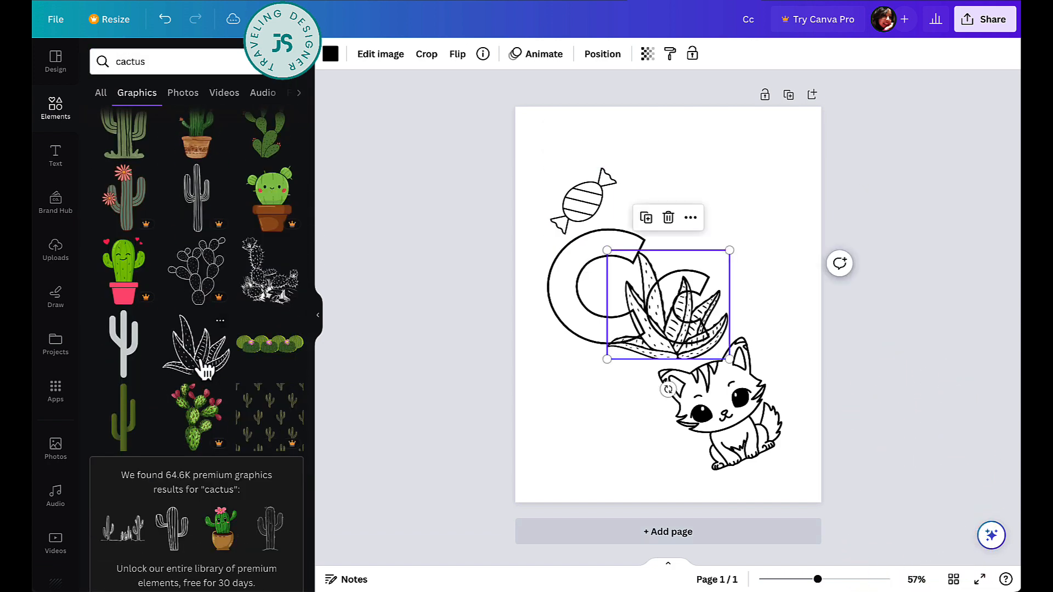
pyautogui.moveTo(668, 301); pyautogui.dragTo(607, 426)
# - Replace the search term with 'car' and run the search
pyautogui.doubleClick(115, 61)
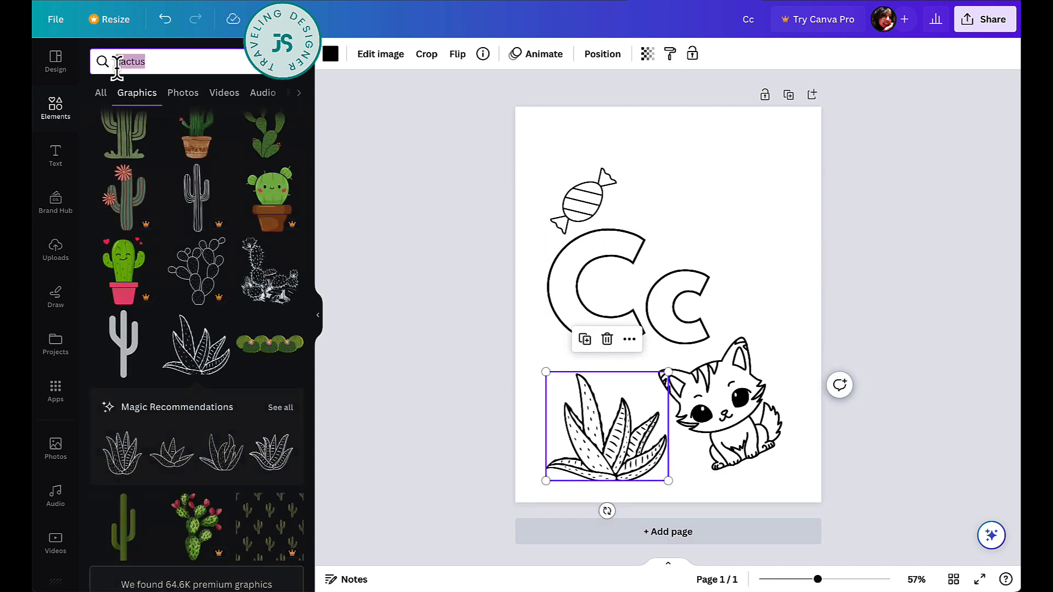
pyautogui.write('car')
pyautogui.press('Return')
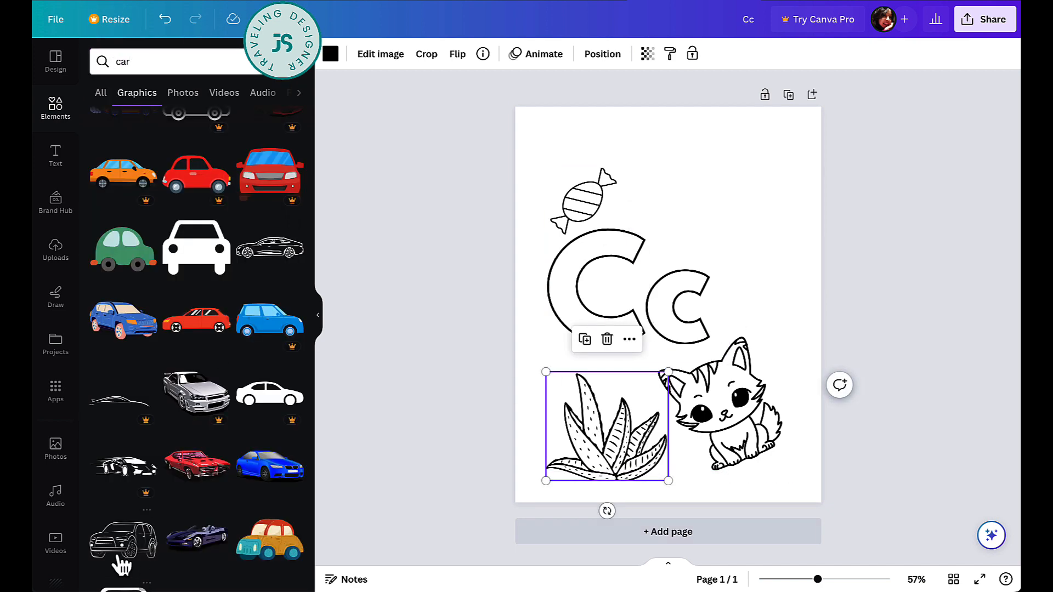
# - Add the outline SUV, move it to the top right of the page and enlarge it
pyautogui.click(117, 562)
pyautogui.moveTo(696, 305); pyautogui.dragTo(758, 252)
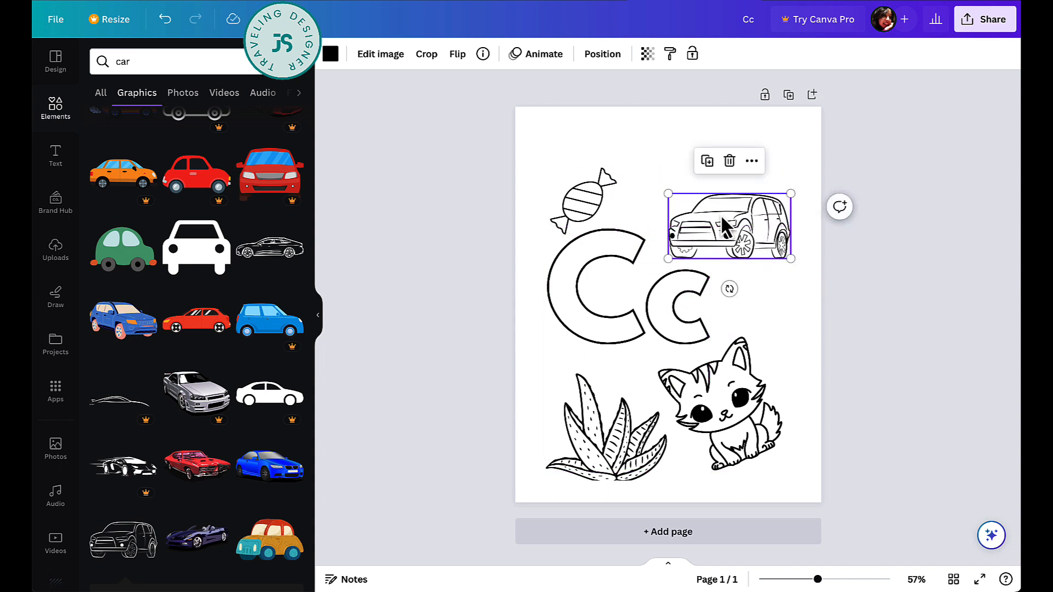
pyautogui.click(643, 169)
pyautogui.click(754, 219)
pyautogui.moveTo(668, 193); pyautogui.dragTo(655, 187)
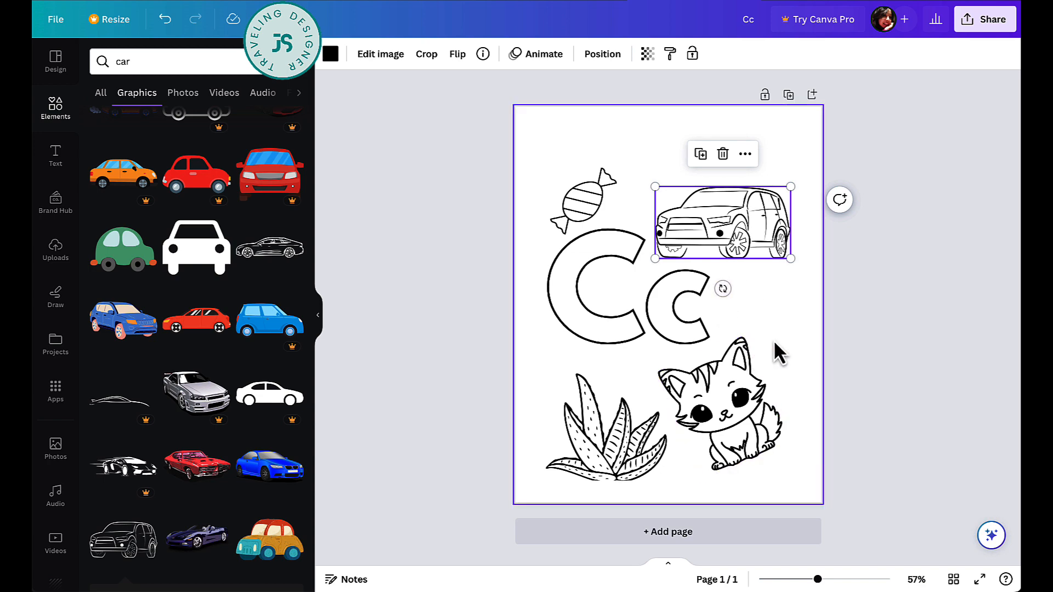
# - Search 'candy' and place a small outline candy cane right of the Cc
pyautogui.write('candy cane')
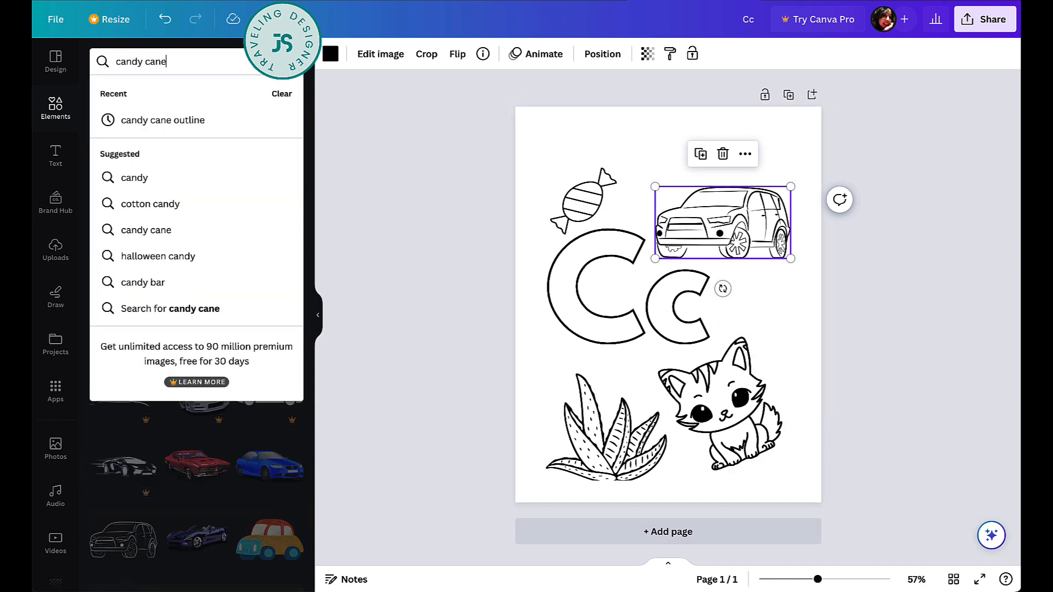
pyautogui.press('Return')
pyautogui.scroll(-3, 188, 430)
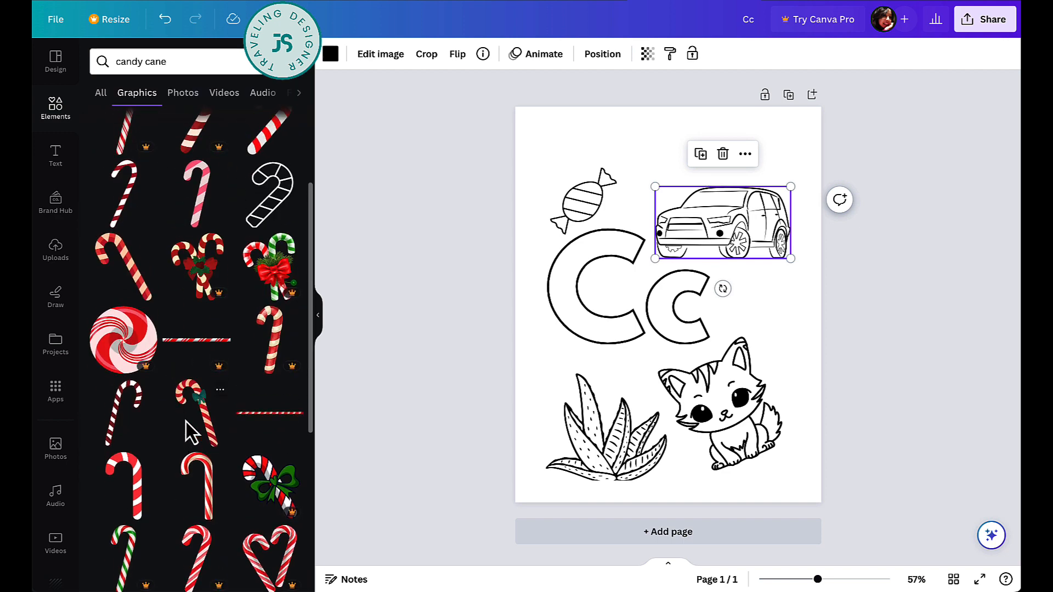
pyautogui.click(274, 216)
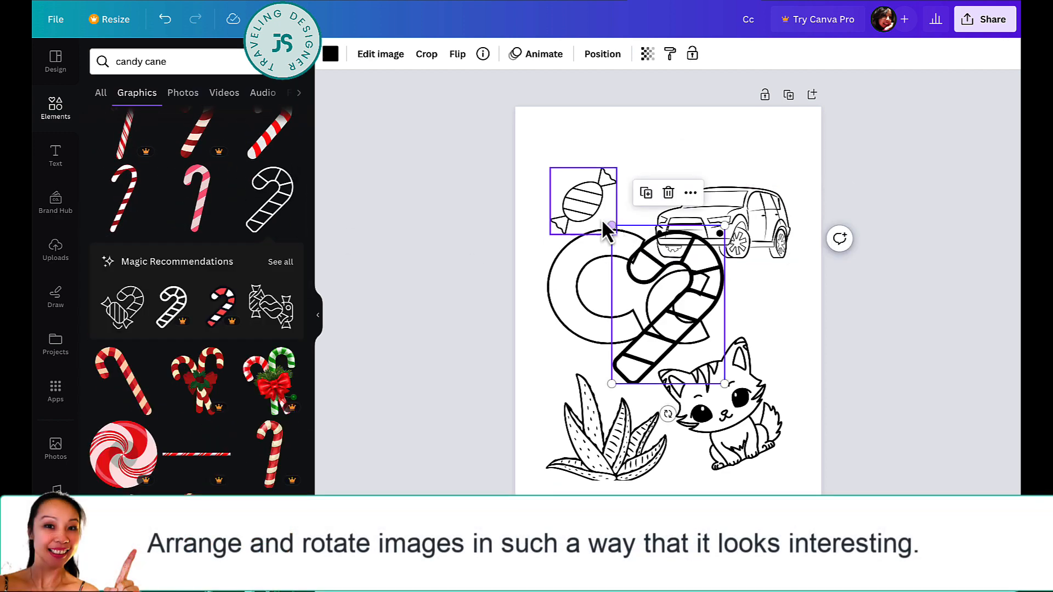
pyautogui.moveTo(610, 226); pyautogui.dragTo(679, 305)
pyautogui.moveTo(703, 340); pyautogui.dragTo(777, 311)
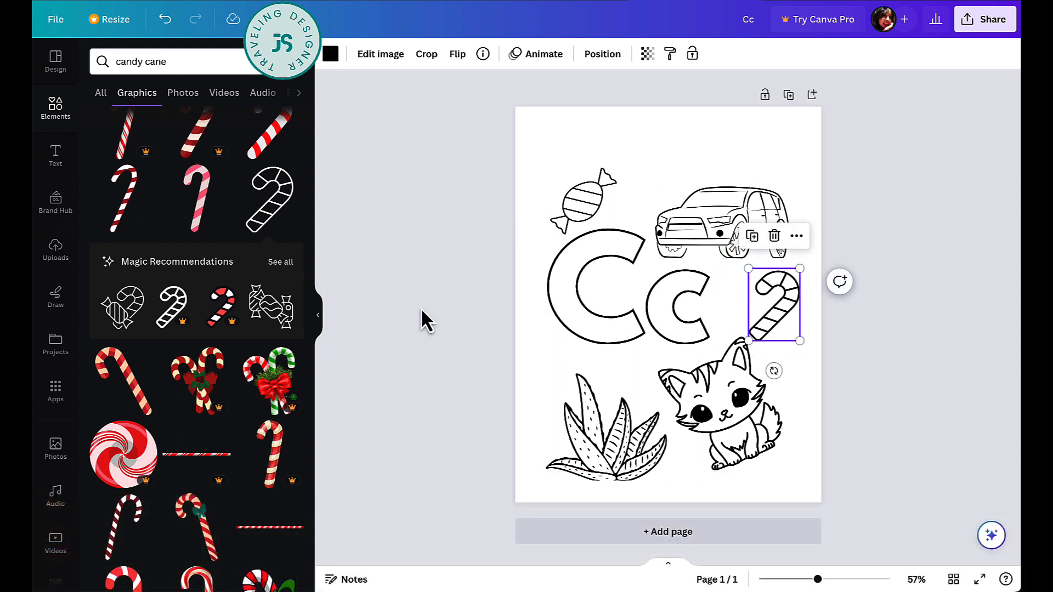
pyautogui.click(154, 61)
pyautogui.tripleClick(154, 61)
# - Search 'cro', add the outline crow, and tilt and reposition the car below it
pyautogui.write('crow')
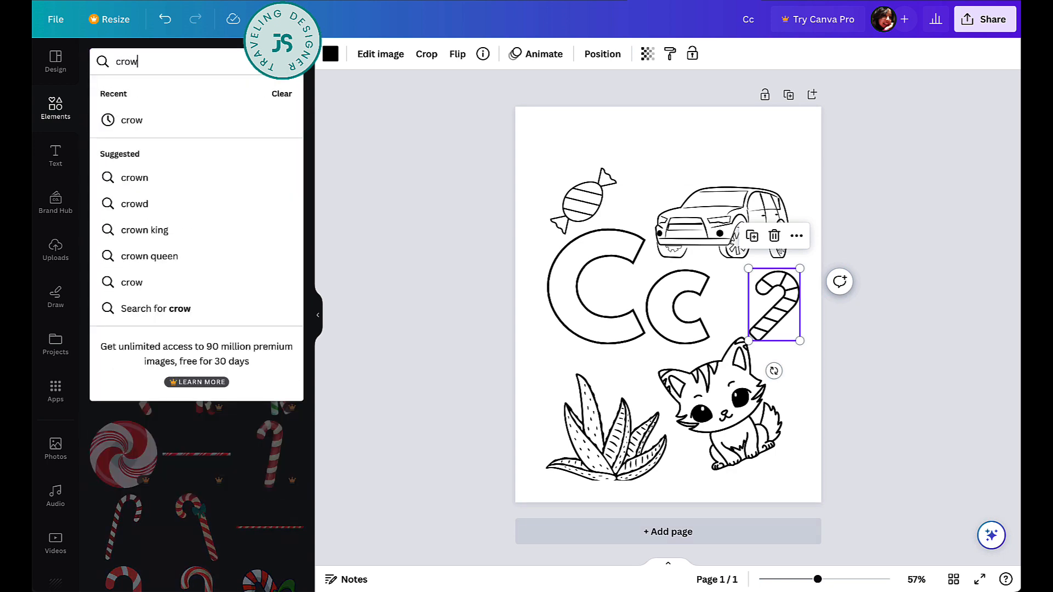
pyautogui.press('Return')
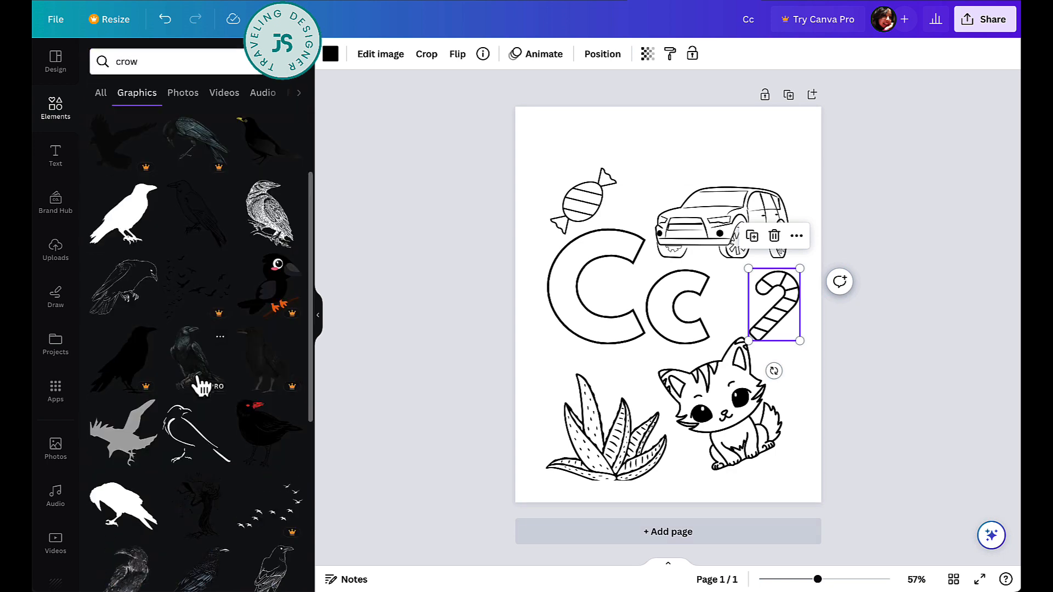
pyautogui.click(134, 298)
pyautogui.moveTo(764, 225); pyautogui.dragTo(768, 226)
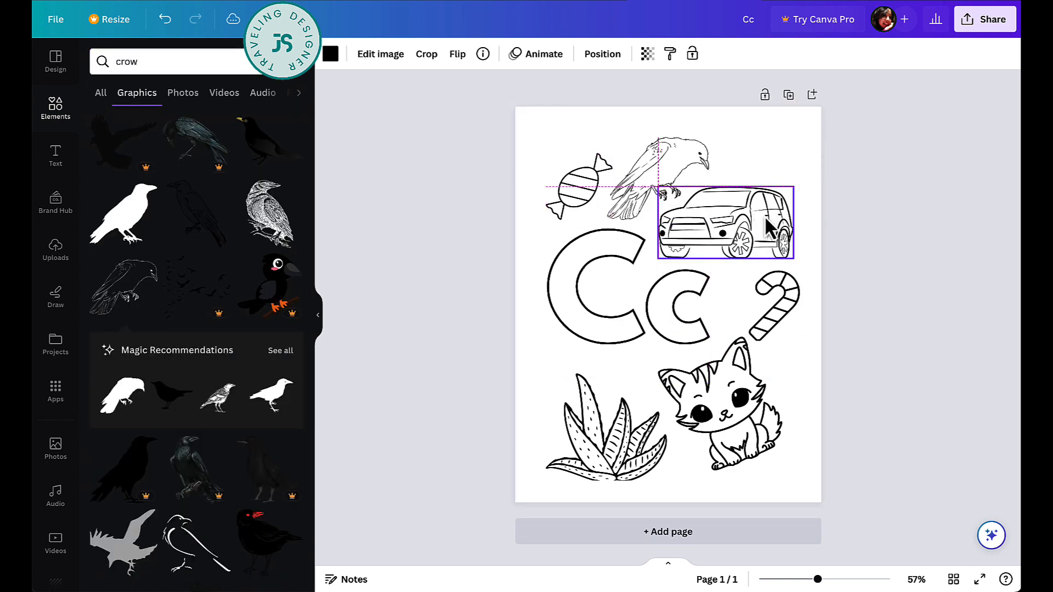
pyautogui.moveTo(728, 288); pyautogui.dragTo(739, 287)
pyautogui.moveTo(750, 222); pyautogui.dragTo(752, 219)
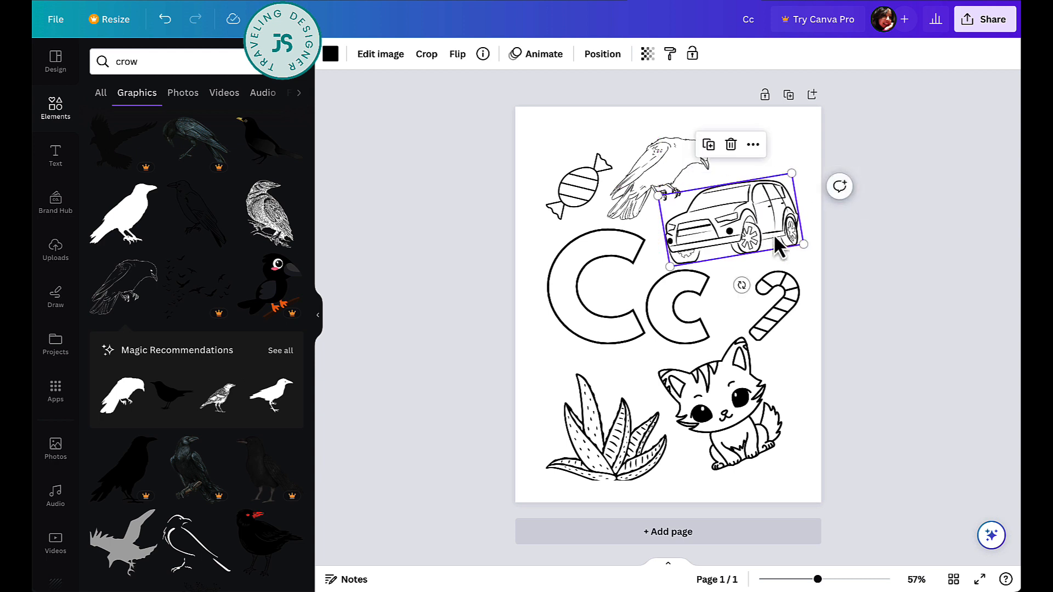
pyautogui.click(832, 405)
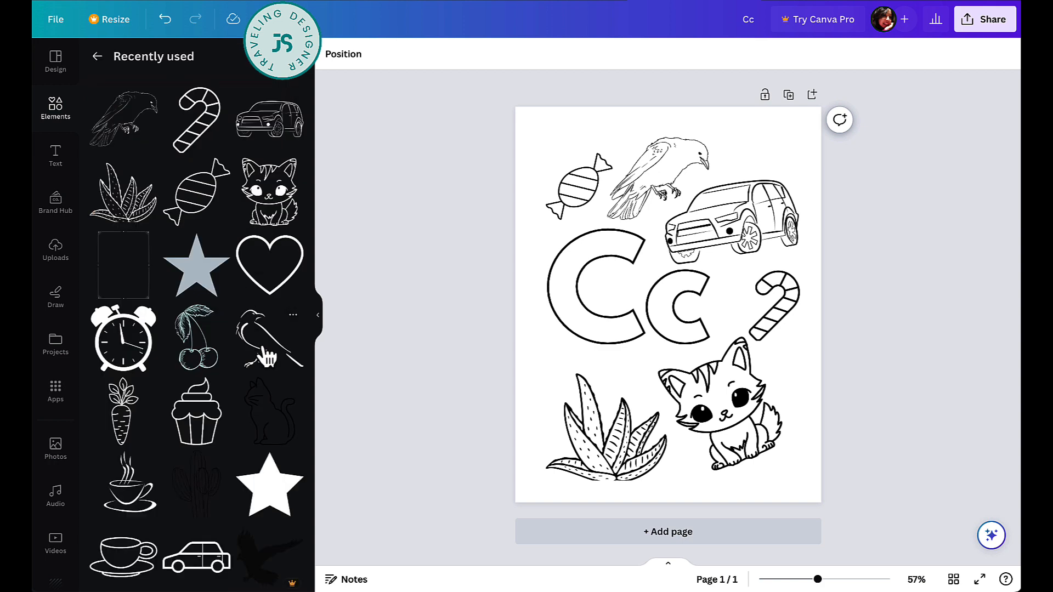
# - Add the cherries, shrink them, make them black and settle them tilted inside the big C
pyautogui.click(202, 369)
pyautogui.moveTo(716, 193); pyautogui.dragTo(655, 324)
pyautogui.click(331, 54)
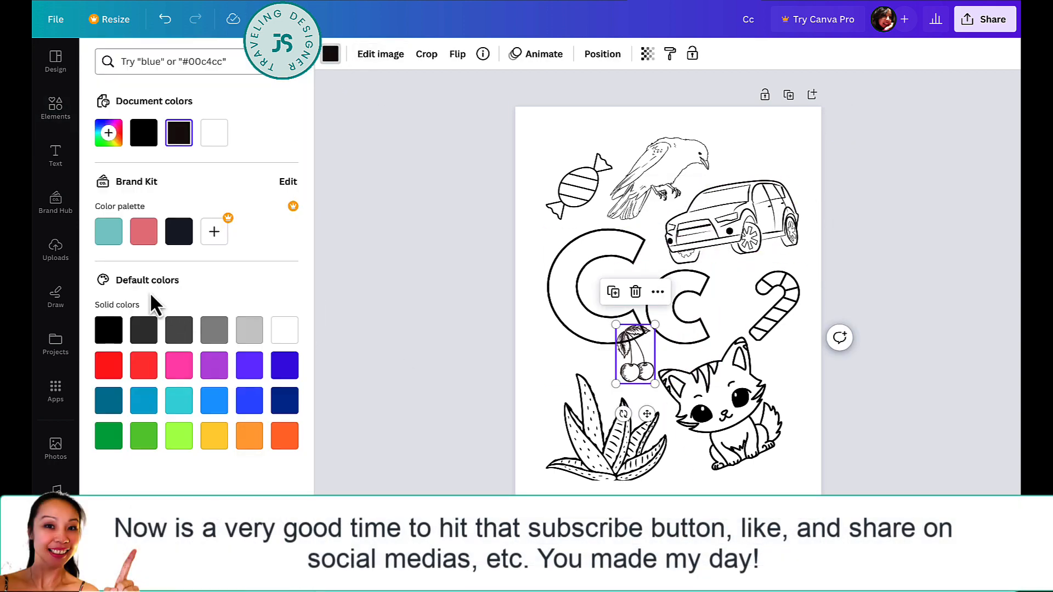
pyautogui.click(111, 343)
pyautogui.moveTo(641, 368); pyautogui.dragTo(614, 334)
pyautogui.moveTo(611, 289); pyautogui.dragTo(613, 294)
# - Add a cupcake from Recently used, then tilt and nudge the candy cane and cupcake
pyautogui.click(54, 110)
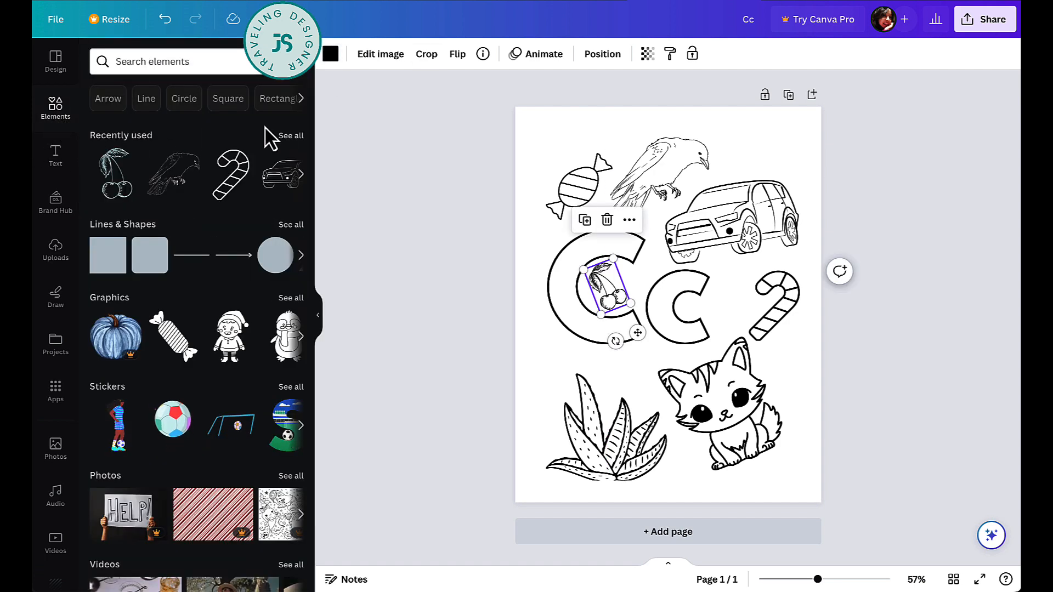
pyautogui.click(292, 144)
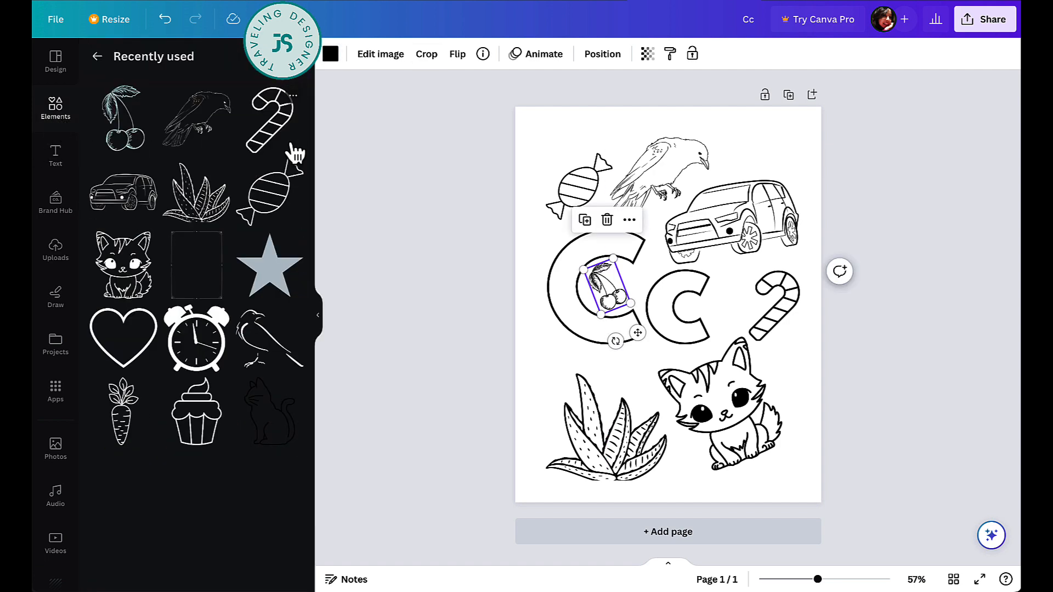
pyautogui.click(197, 435)
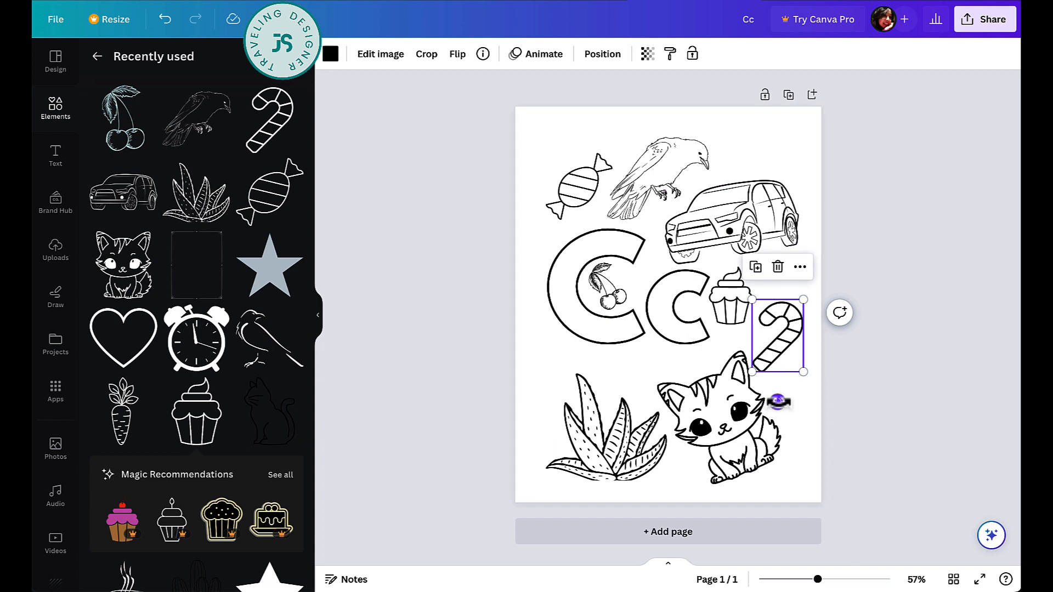
pyautogui.moveTo(778, 401); pyautogui.dragTo(792, 400)
pyautogui.moveTo(771, 341); pyautogui.dragTo(772, 352)
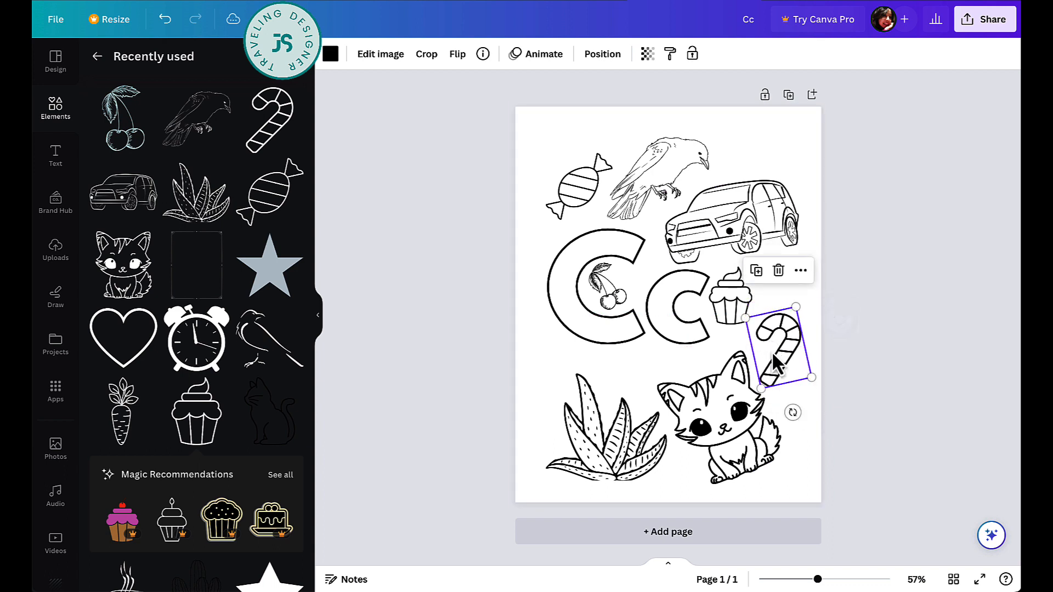
pyautogui.moveTo(728, 301); pyautogui.dragTo(736, 293)
pyautogui.moveTo(737, 347); pyautogui.dragTo(719, 343)
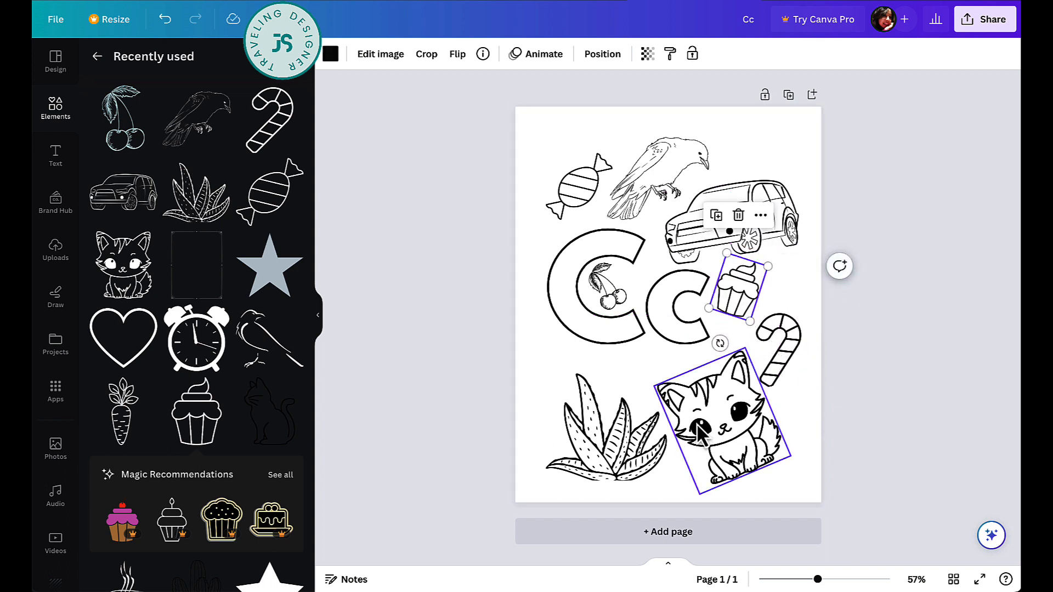
# - Add a small carrot, rotated to point right, at the lower left near the cat
pyautogui.click(131, 434)
pyautogui.moveTo(703, 224); pyautogui.dragTo(665, 310)
pyautogui.moveTo(649, 411); pyautogui.dragTo(590, 370)
pyautogui.moveTo(663, 346); pyautogui.dragTo(644, 366)
pyautogui.click(846, 389)
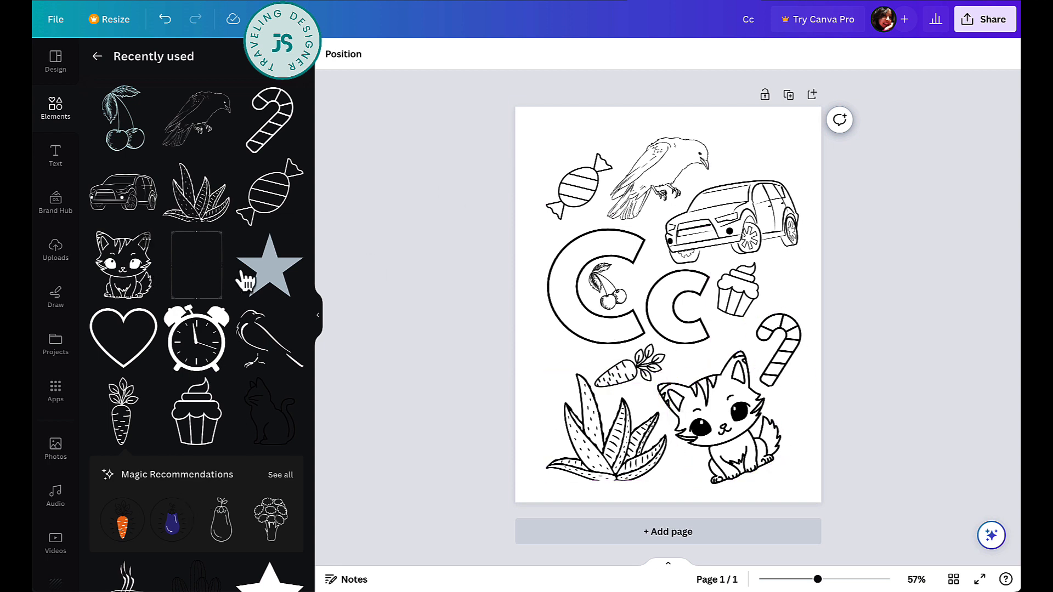
# - Add a star shape with white fill and a solid black outline of weight 1
pyautogui.click(271, 278)
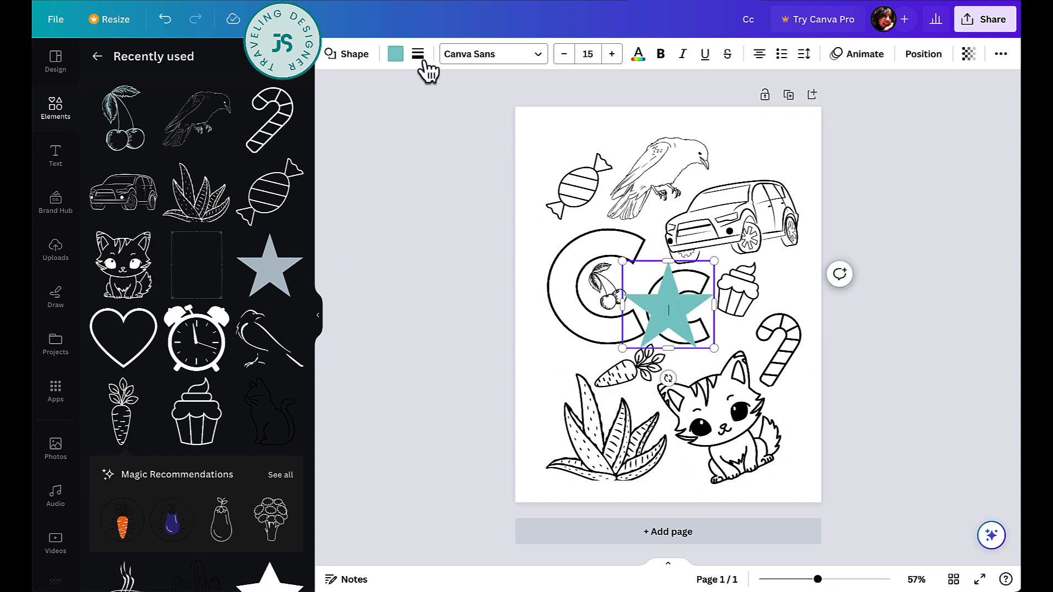
pyautogui.click(398, 55)
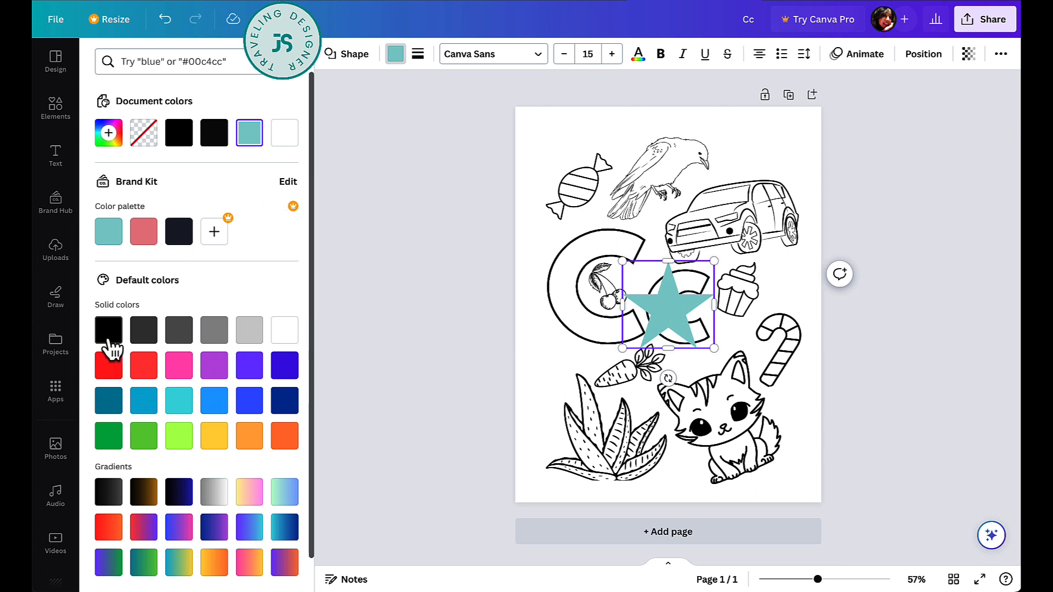
pyautogui.click(281, 333)
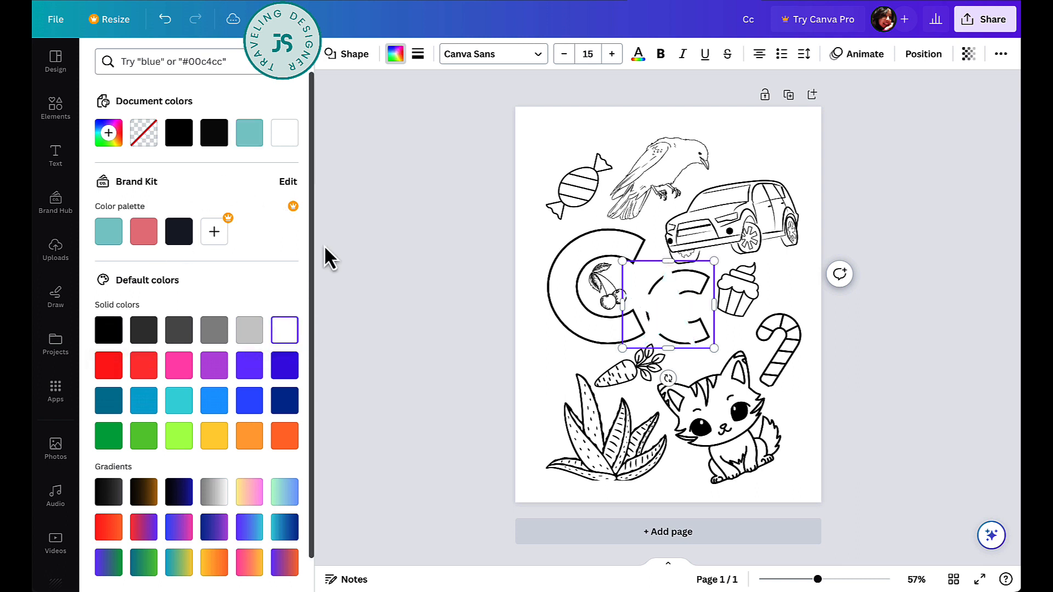
pyautogui.click(418, 54)
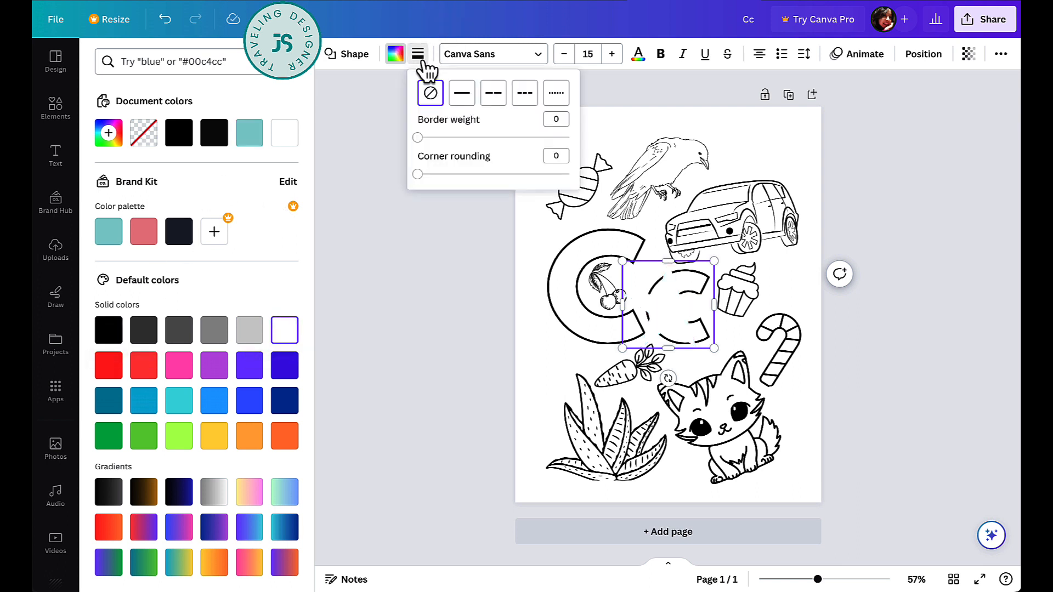
pyautogui.click(462, 93)
pyautogui.click(552, 119)
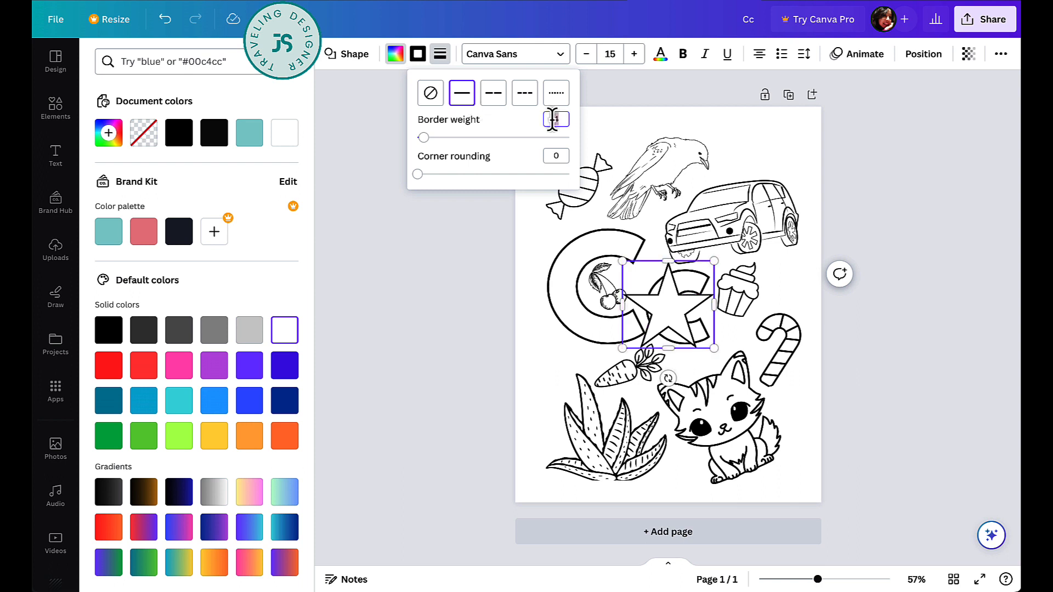
pyautogui.write('1')
pyautogui.press('Return')
# - Shrink the star to a small size and place it left above the plant leaves
pyautogui.moveTo(713, 261); pyautogui.dragTo(654, 319)
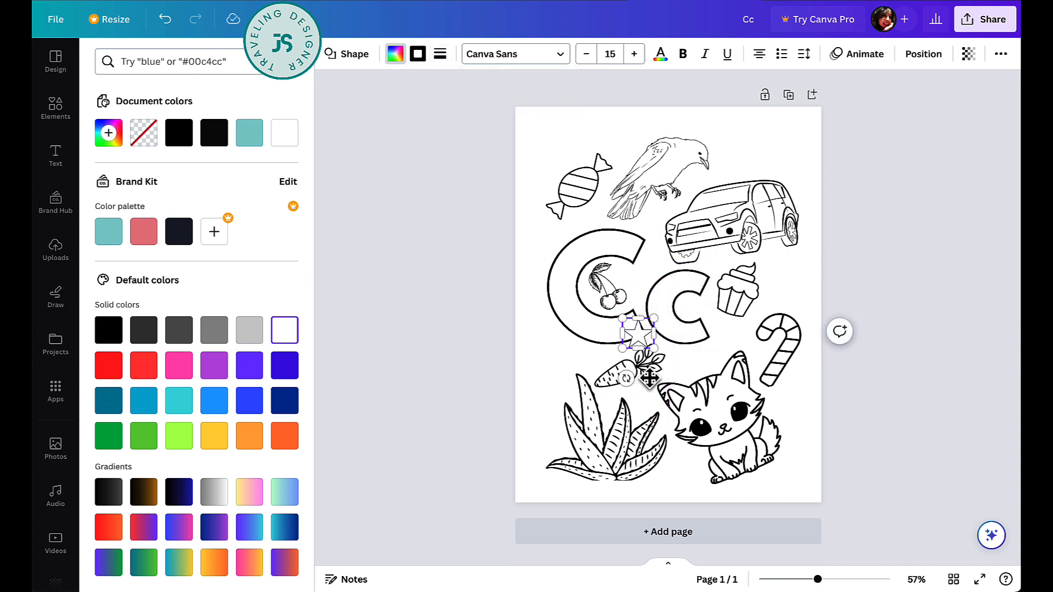
pyautogui.moveTo(649, 377); pyautogui.dragTo(791, 198)
pyautogui.moveTo(759, 165); pyautogui.dragTo(673, 360)
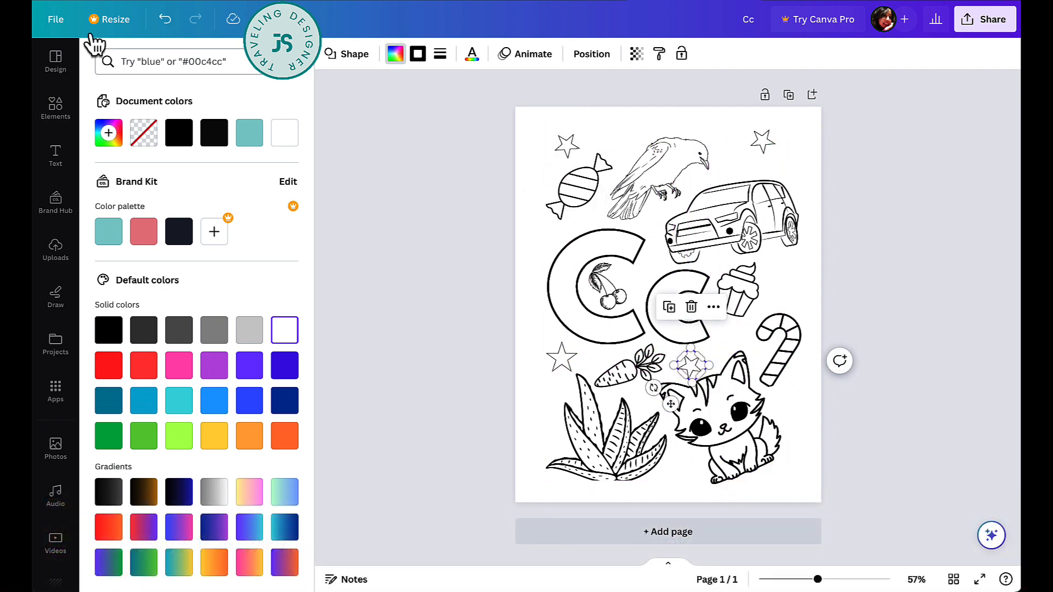
pyautogui.click(57, 105)
# - Add a tiny black heart outline, tilt it, and place hearts beside the kitten and the plant
pyautogui.click(57, 106)
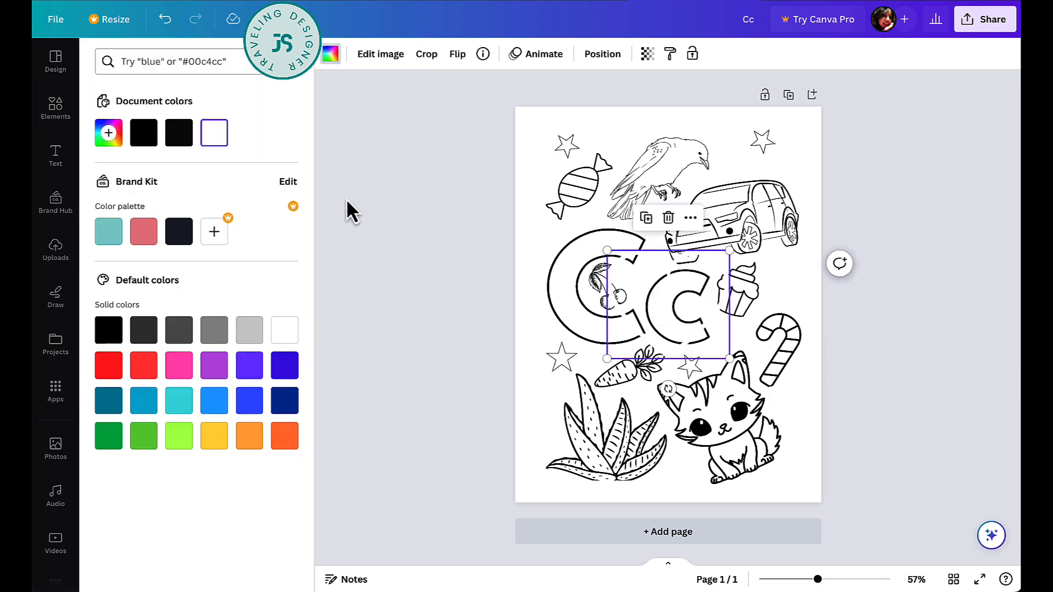
pyautogui.click(109, 330)
pyautogui.moveTo(730, 251); pyautogui.dragTo(651, 169)
pyautogui.moveTo(631, 128); pyautogui.dragTo(783, 408)
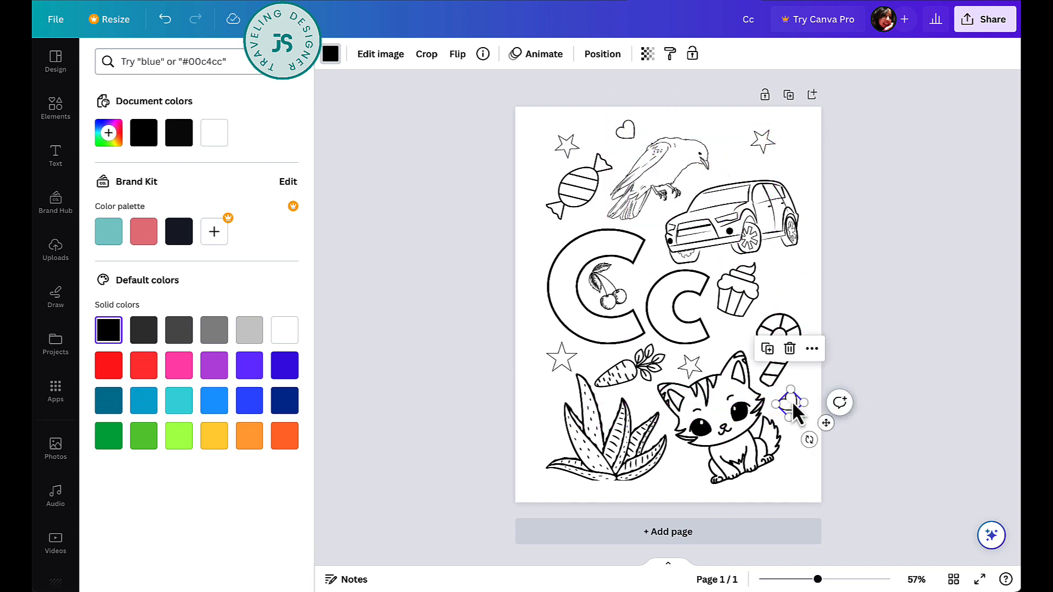
pyautogui.moveTo(796, 411); pyautogui.dragTo(730, 336)
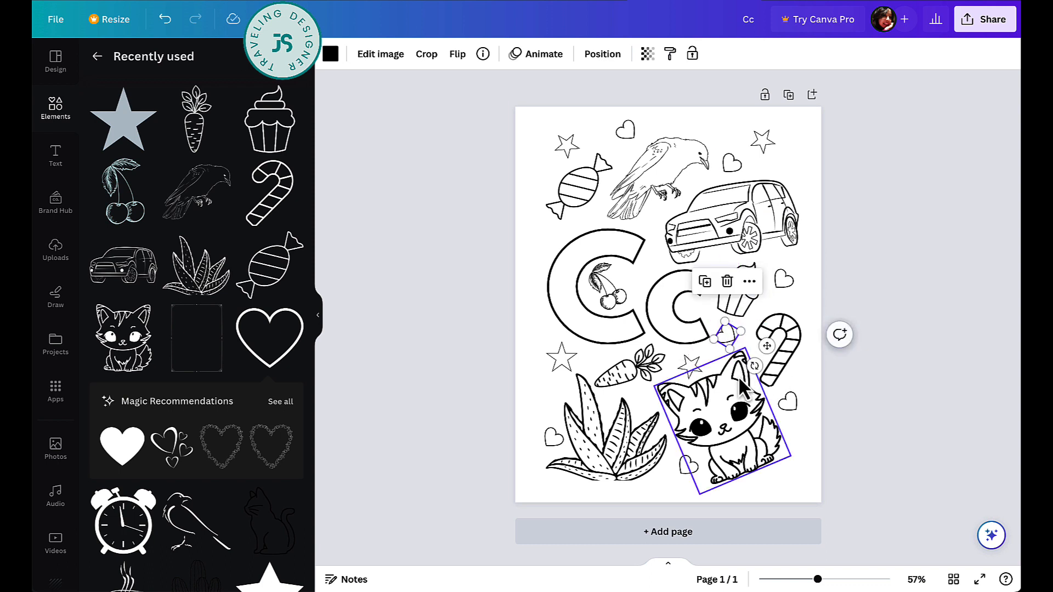
pyautogui.click(884, 271)
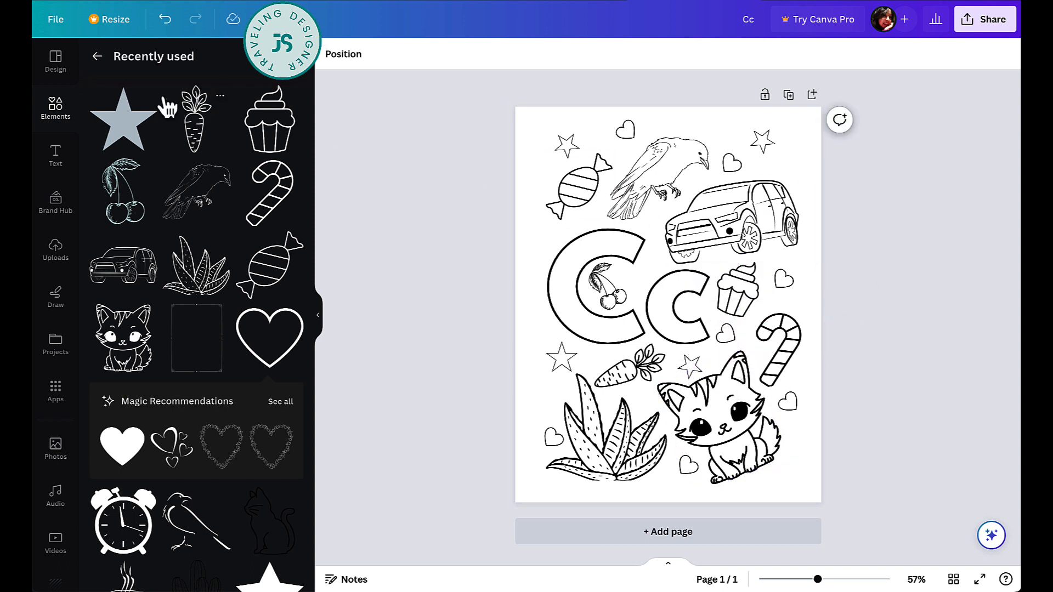
pyautogui.click(97, 56)
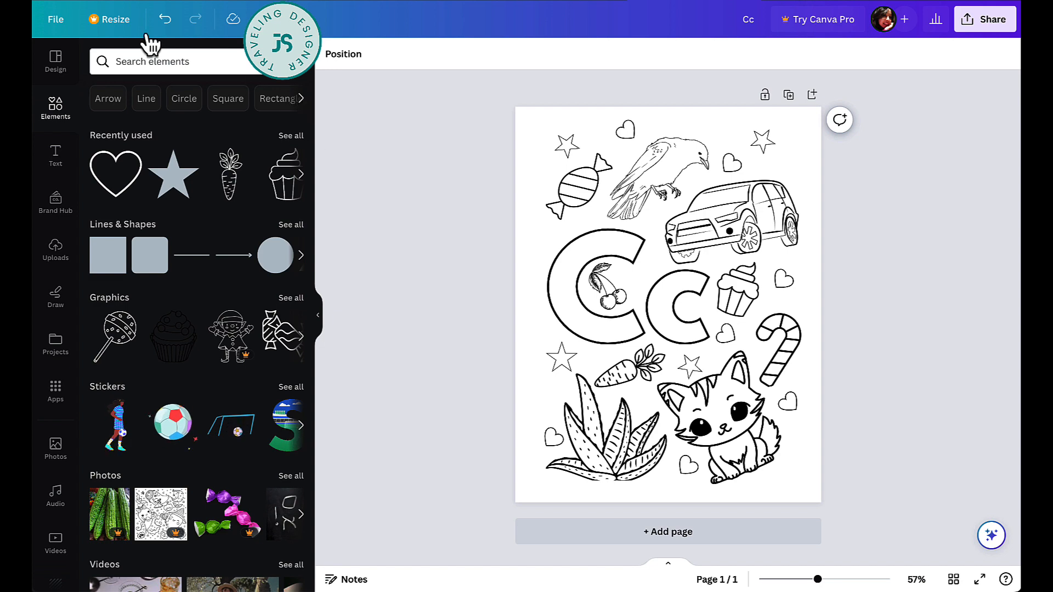
# - Add the decorative border frame, stretch it to the page edges and send it to back
pyautogui.click(301, 174)
pyautogui.click(251, 364)
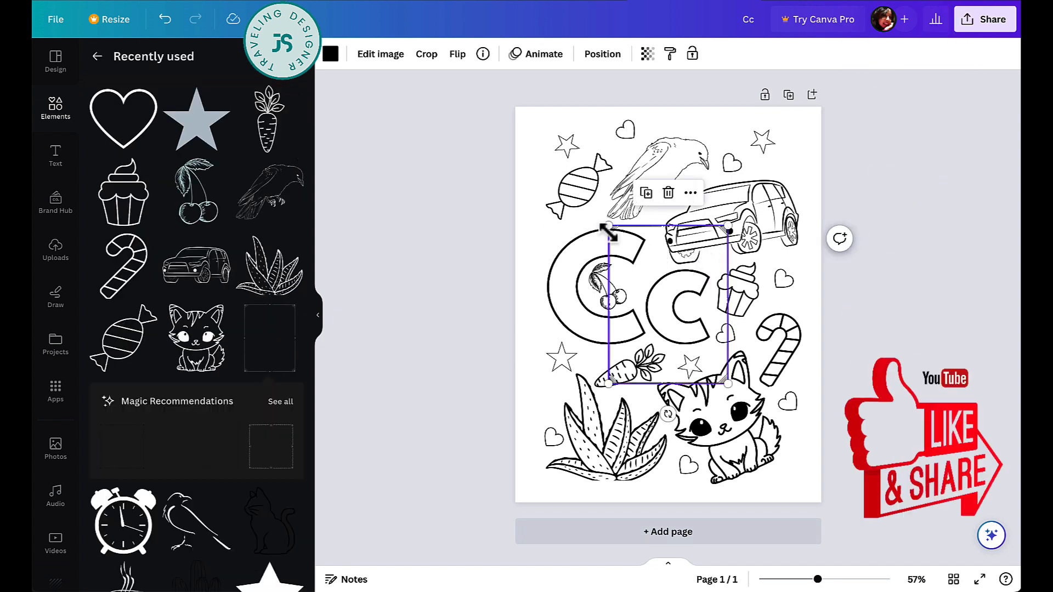
pyautogui.moveTo(609, 230); pyautogui.dragTo(542, 137)
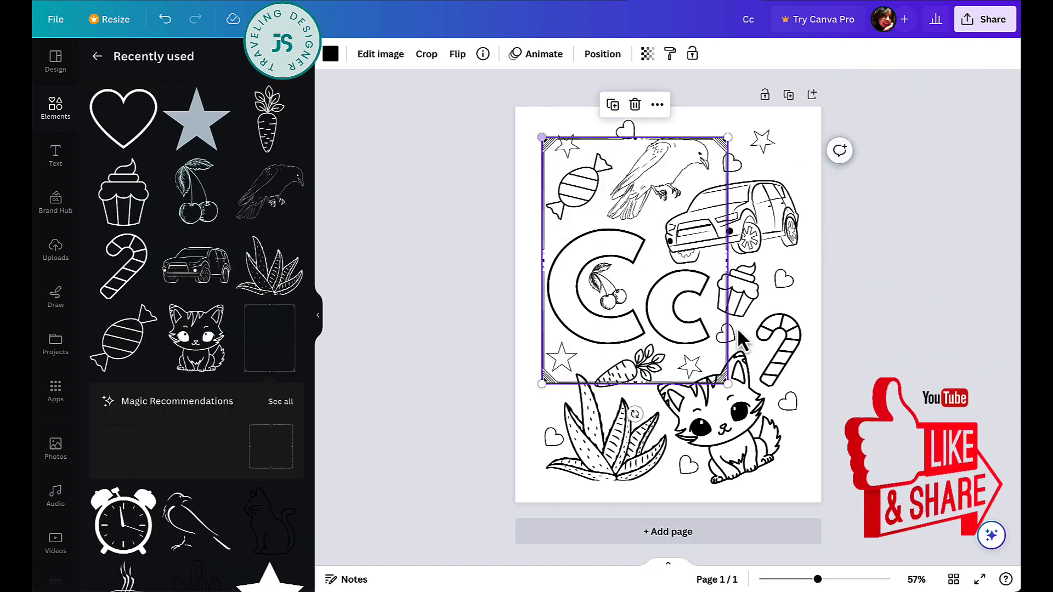
pyautogui.moveTo(730, 387); pyautogui.dragTo(801, 481)
pyautogui.moveTo(544, 144); pyautogui.dragTo(535, 130)
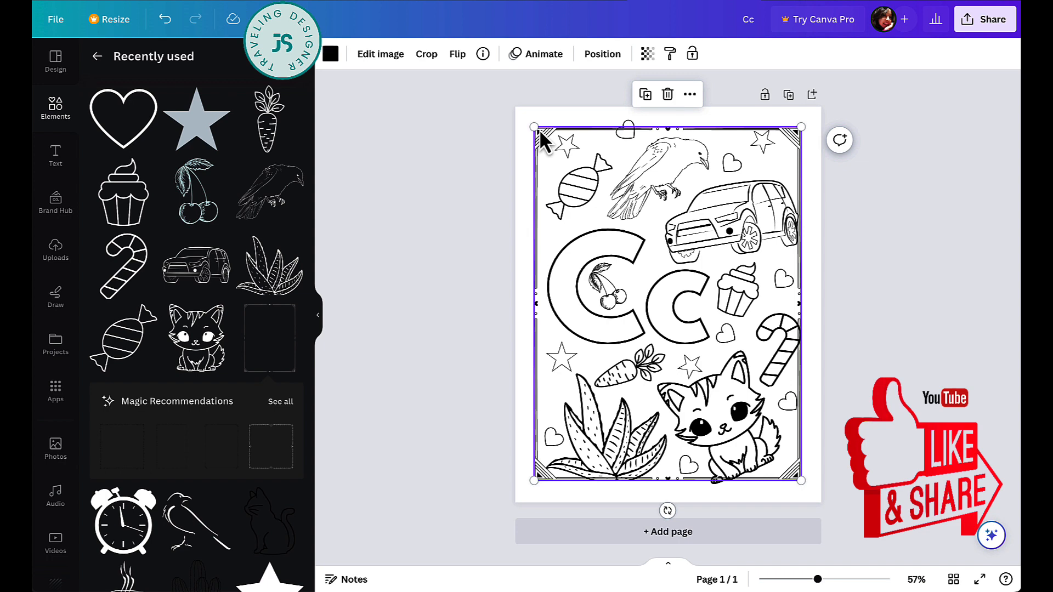
pyautogui.rightClick(539, 130)
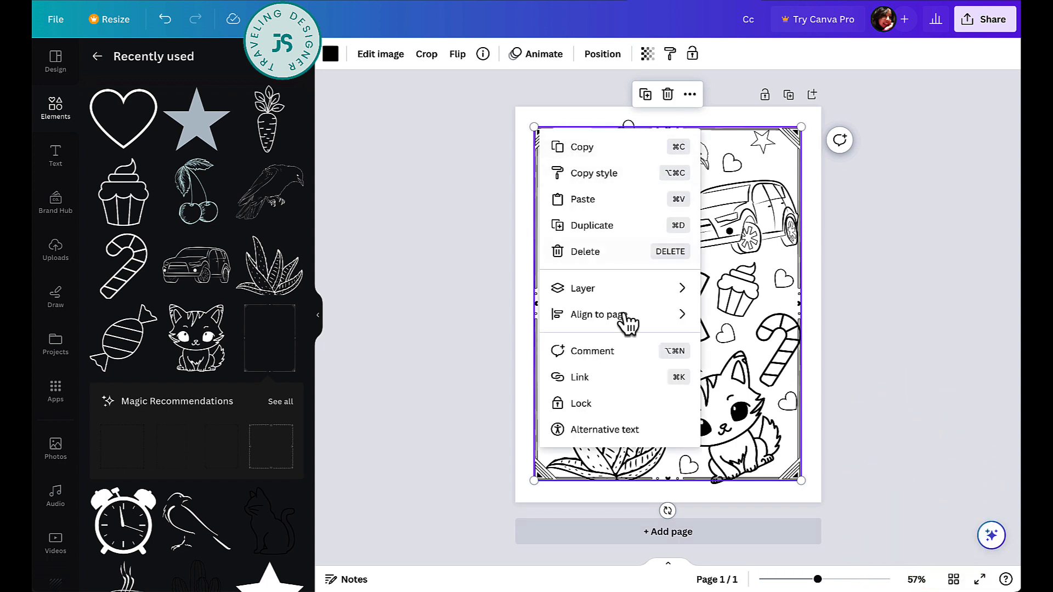
pyautogui.moveTo(626, 299)
pyautogui.click(744, 371)
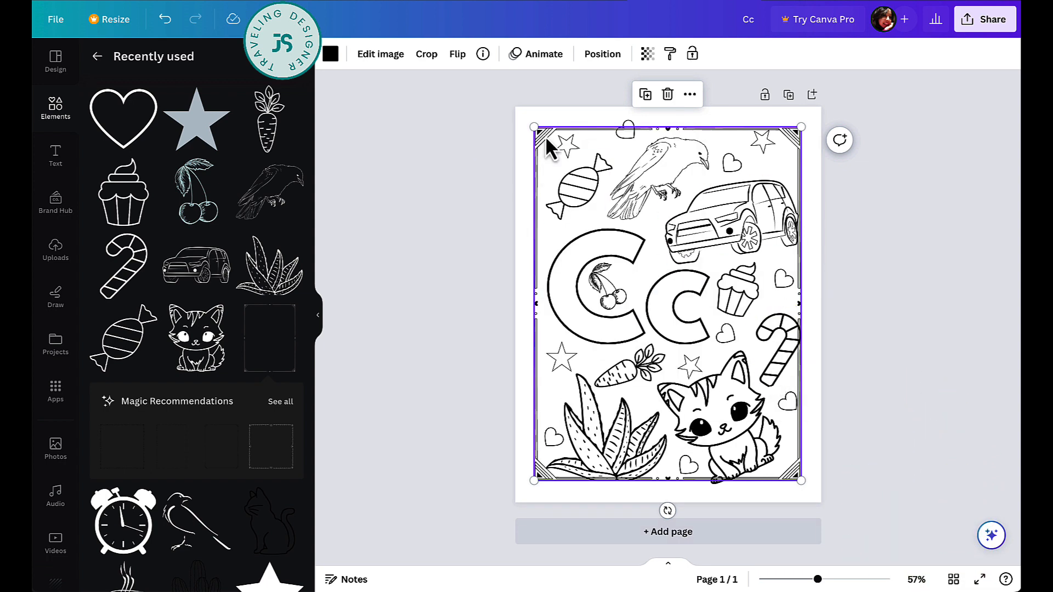
pyautogui.click(876, 242)
# - Shift the cherry left inside the C, nudge a star down-left, and raise the Cc slightly
pyautogui.click(607, 304)
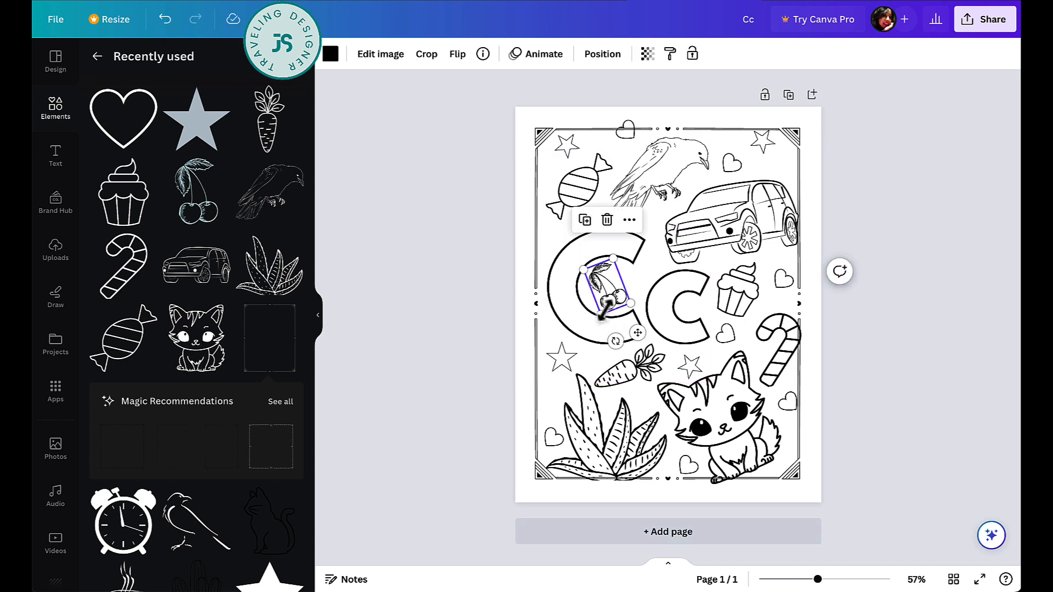
pyautogui.moveTo(568, 319); pyautogui.dragTo(550, 315)
pyautogui.moveTo(616, 294); pyautogui.dragTo(598, 293)
pyautogui.moveTo(562, 359); pyautogui.dragTo(555, 365)
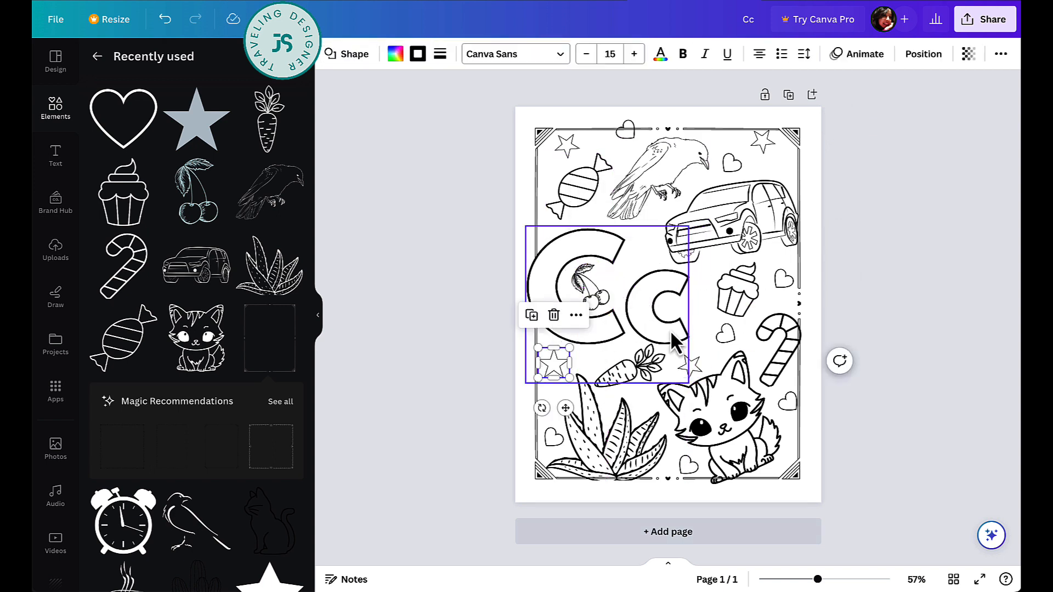
pyautogui.click(670, 328)
pyautogui.moveTo(670, 327); pyautogui.dragTo(668, 323)
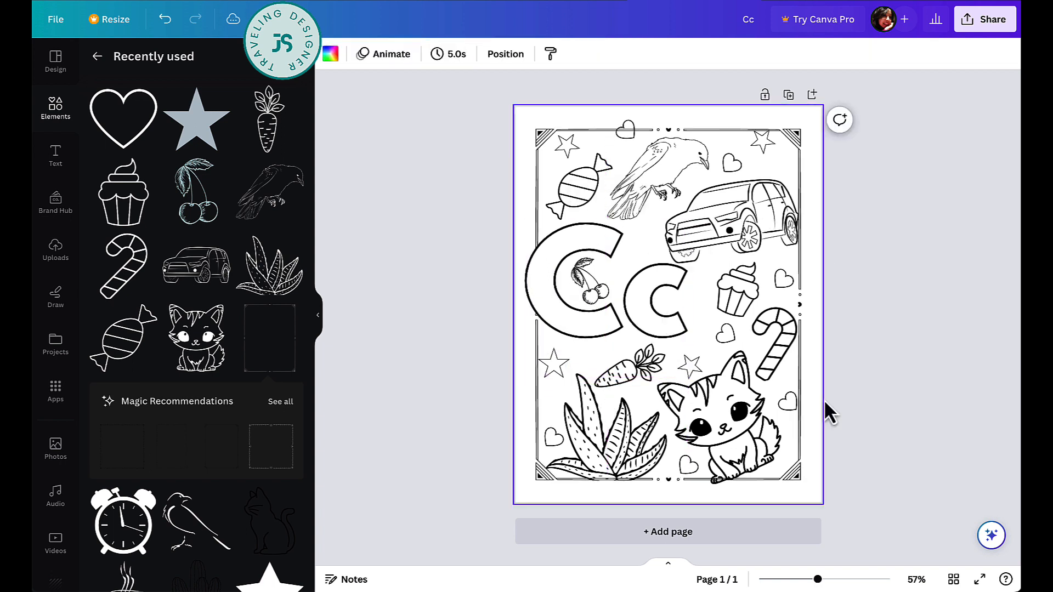
pyautogui.click(859, 430)
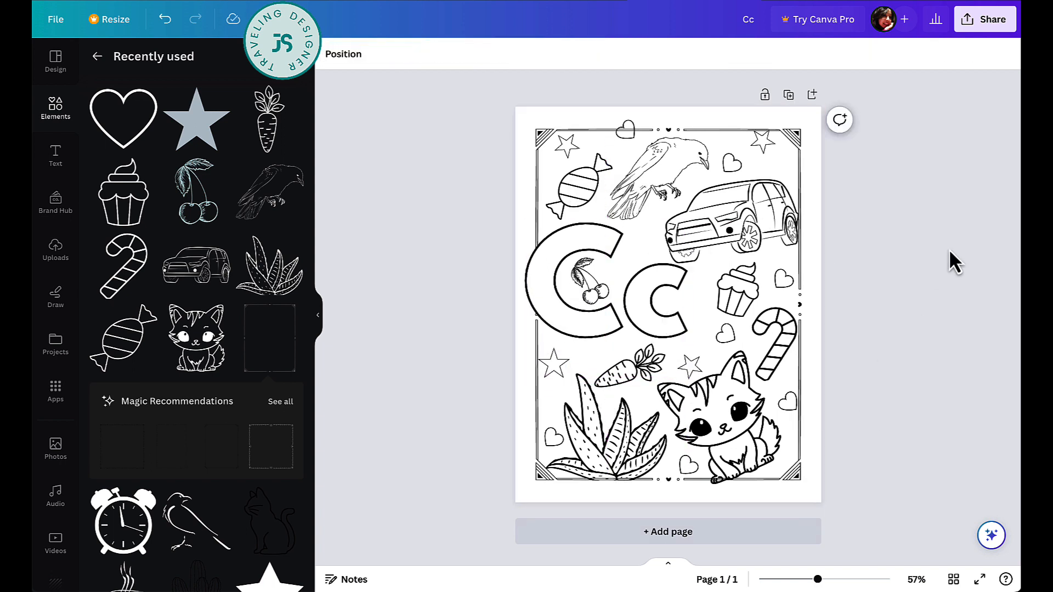
pyautogui.click(984, 30)
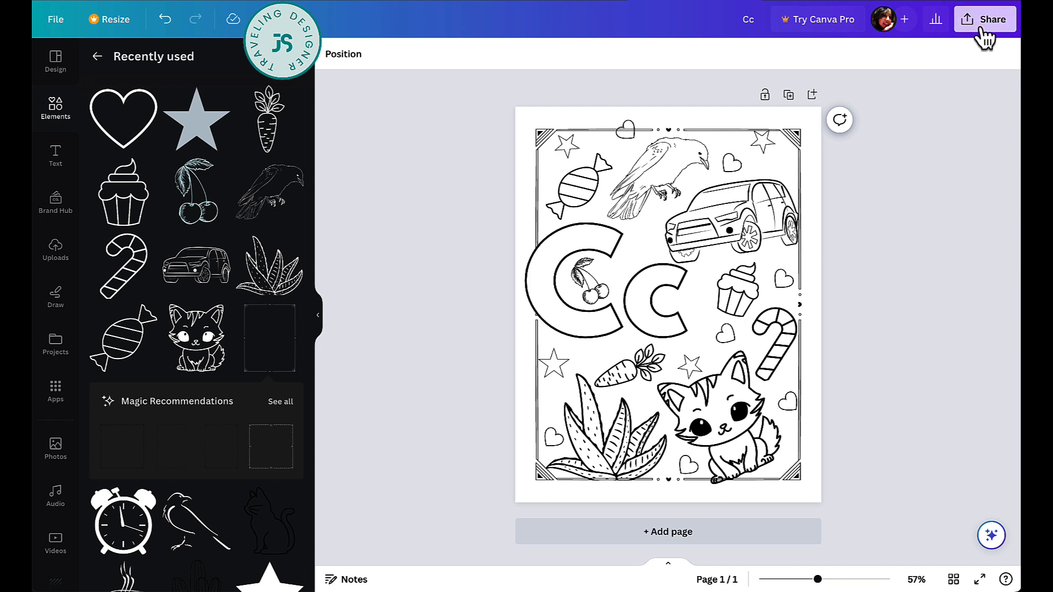
# - Download the coloring page with the PDF Print file type
pyautogui.click(849, 346)
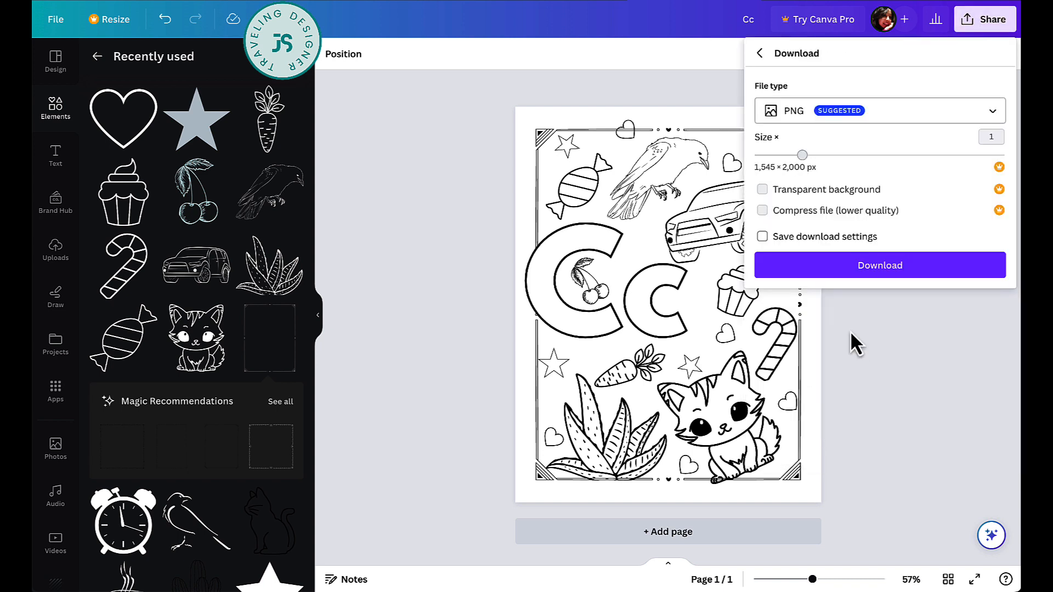
pyautogui.click(913, 117)
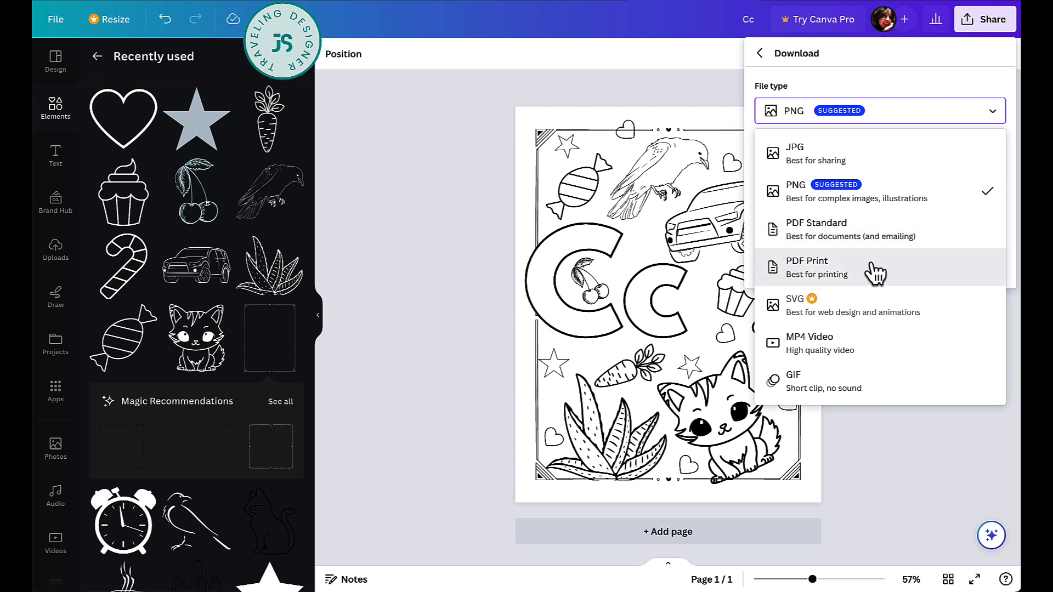
pyautogui.click(896, 280)
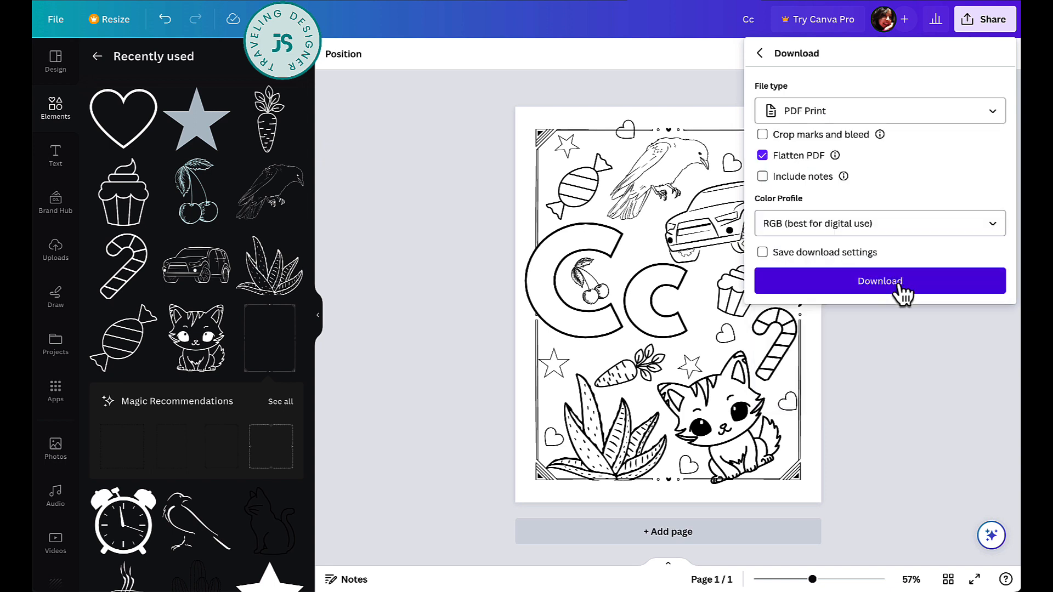
pyautogui.click(939, 383)
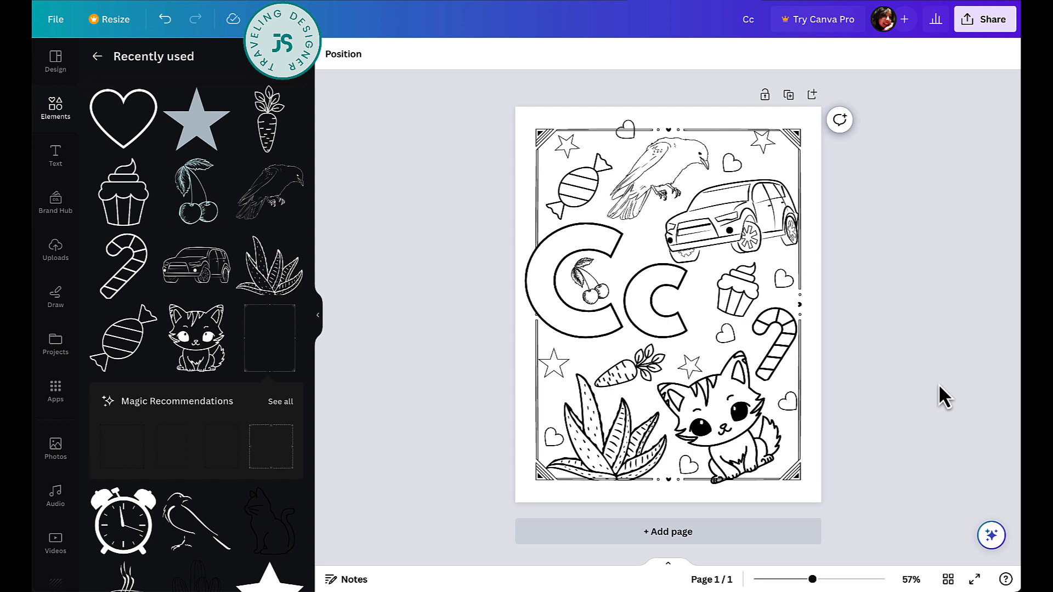